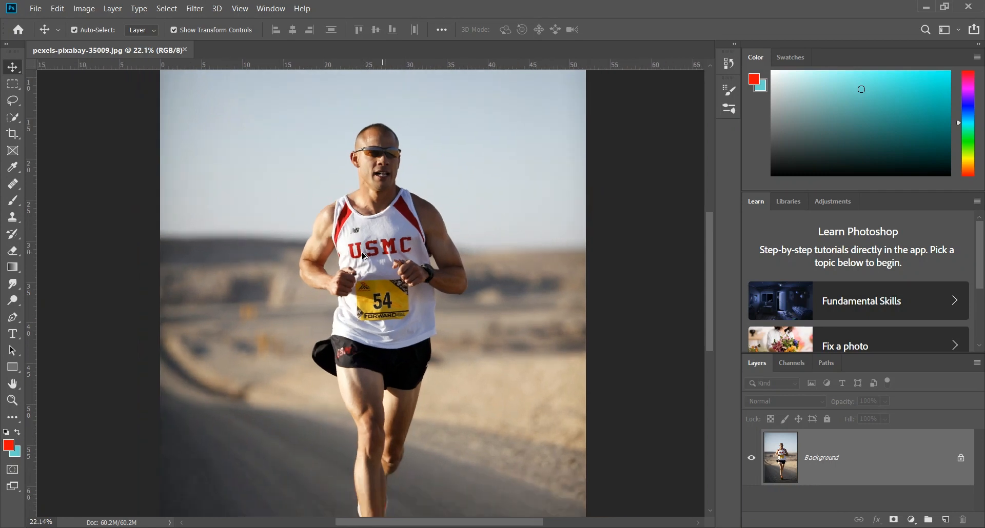
{"action": "scroll", "coordinate": [390, 271], "scroll_direction": "down", "scroll_amount": 1}
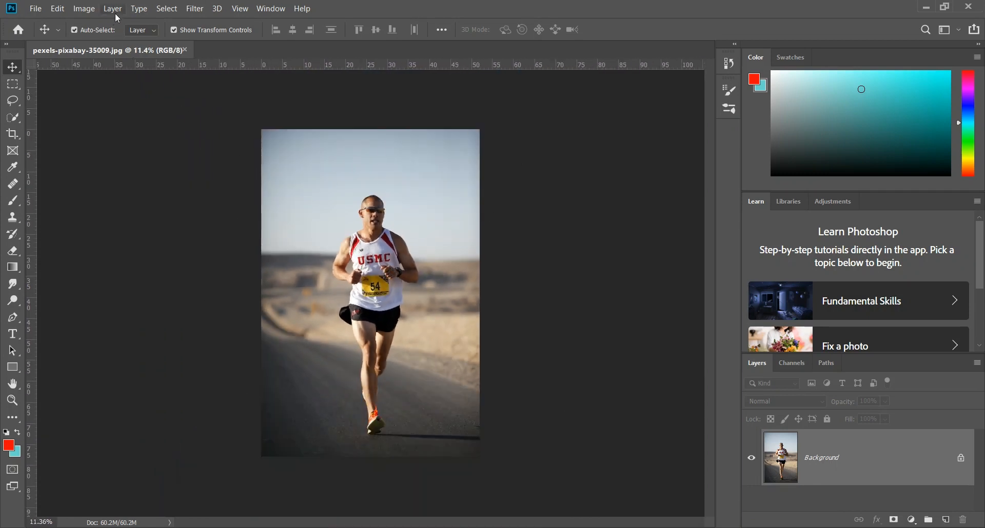
Step: Select the runner automatically with the Select Subject command
{"action": "left_click", "coordinate": [165, 9]}
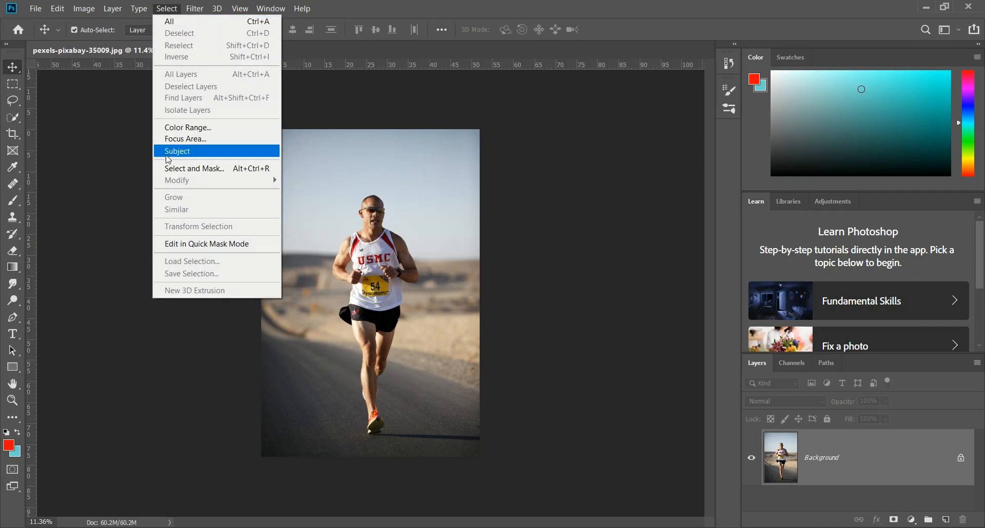
{"action": "left_click", "coordinate": [193, 154]}
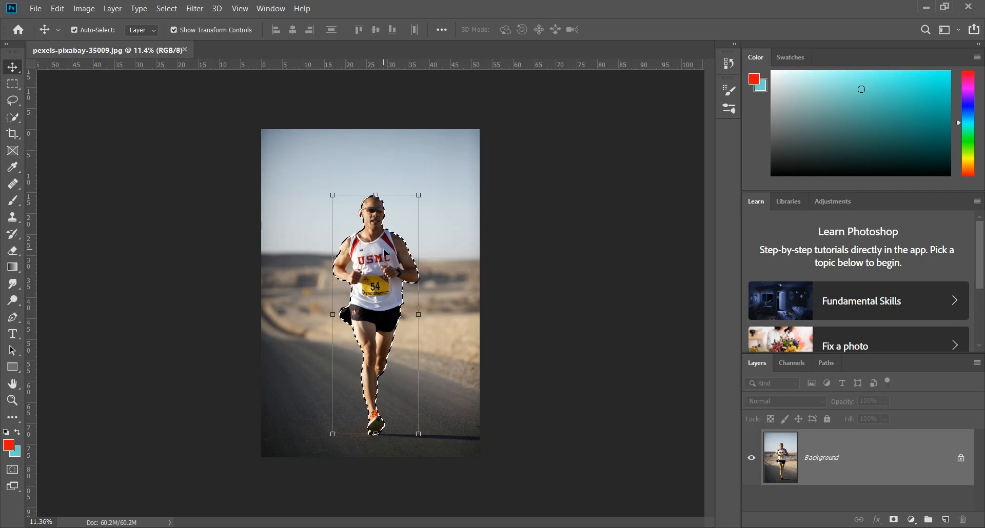
Step: Refine the selection around the runner's ear with the Quick Selection tool, adding its missing outer rim and subtracting the sky beside it
{"action": "scroll", "coordinate": [368, 240], "scroll_direction": "up", "scroll_amount": 5}
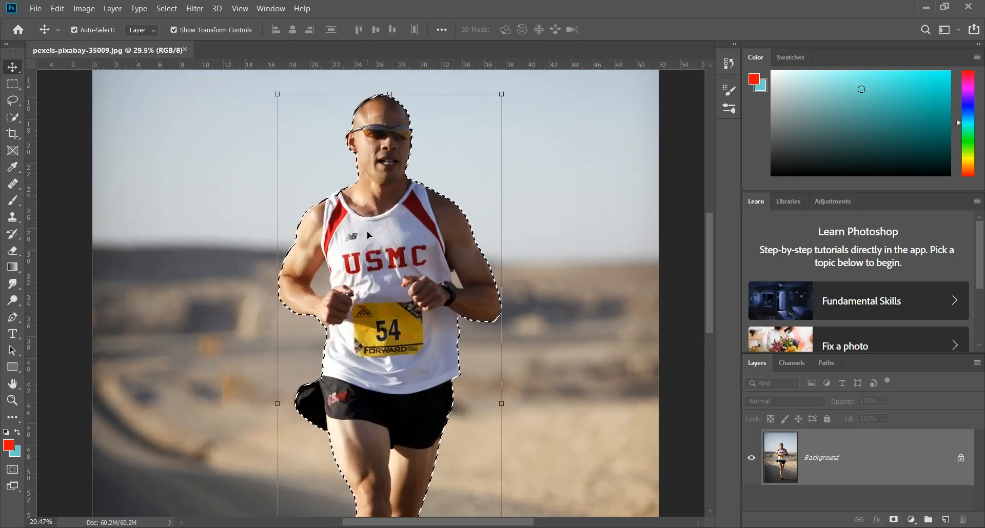
{"action": "scroll", "coordinate": [367, 231], "scroll_direction": "up", "scroll_amount": 4}
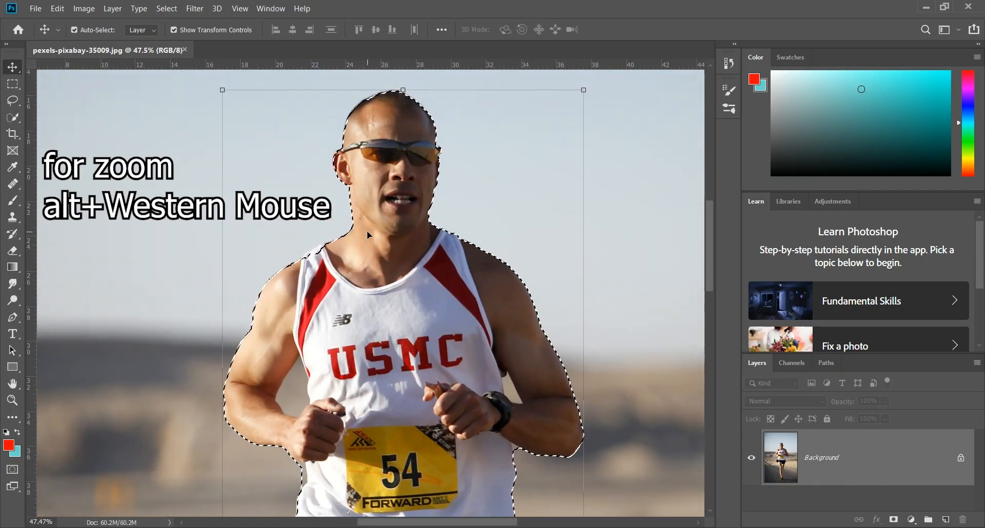
{"action": "scroll", "coordinate": [367, 232], "scroll_direction": "up", "scroll_amount": 5}
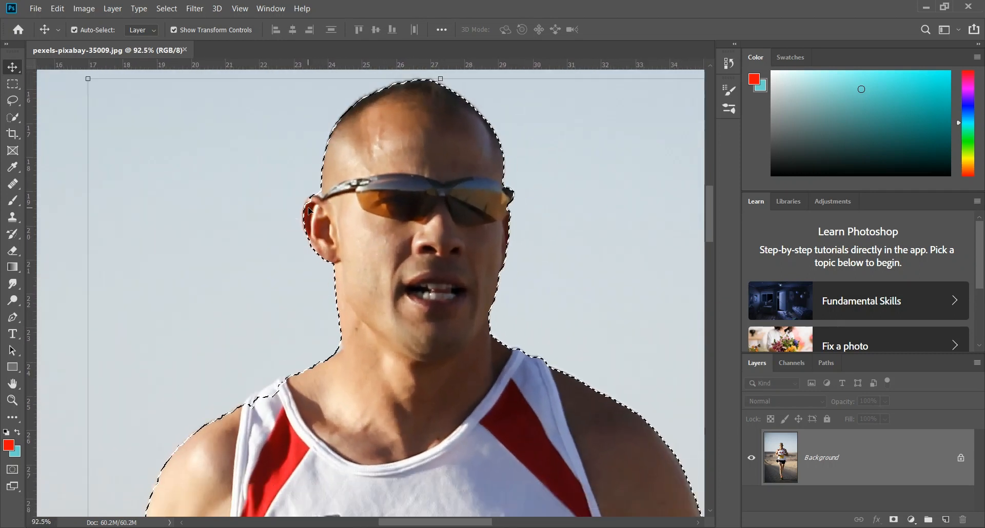
{"action": "scroll", "coordinate": [294, 215], "scroll_direction": "up", "scroll_amount": 4}
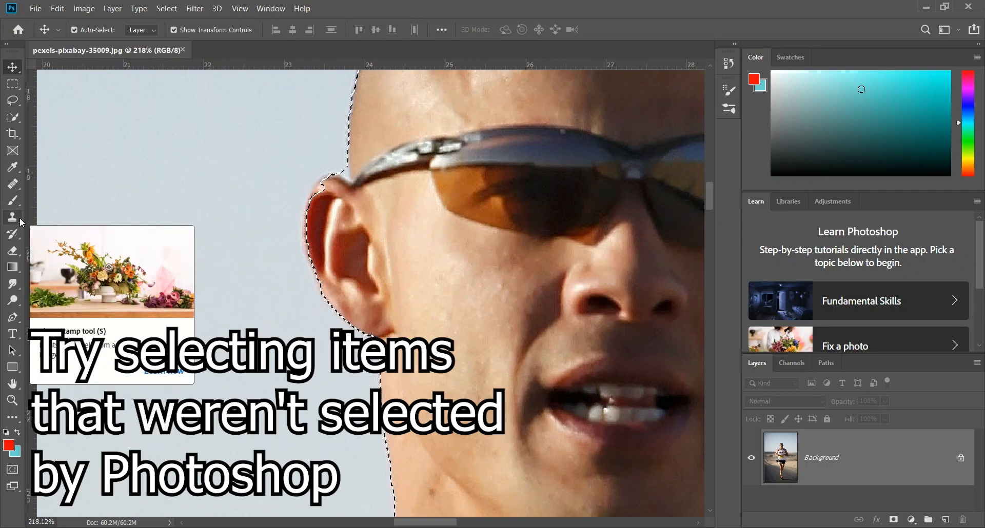
{"action": "left_click", "coordinate": [13, 117]}
{"action": "left_click_drag", "start_coordinate": [331, 202], "coordinate": [326, 186]}
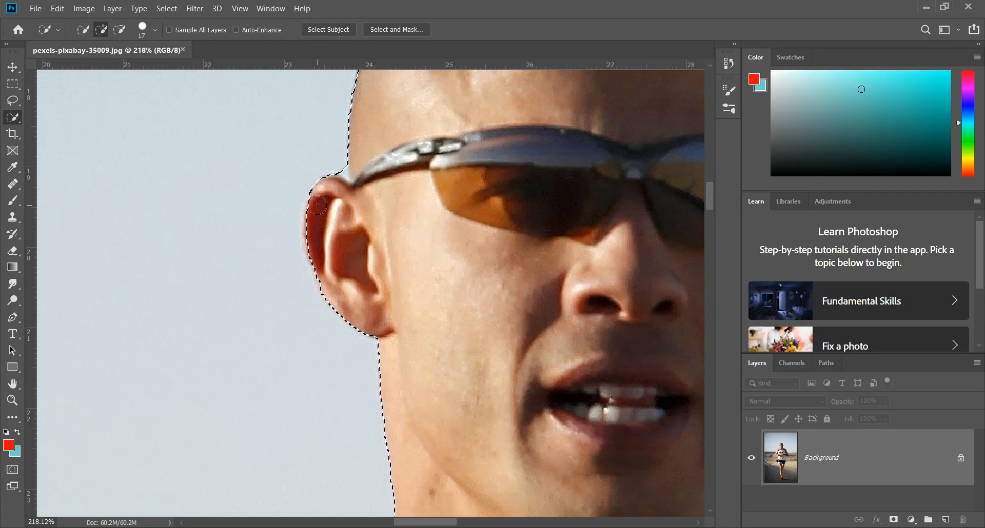
{"action": "left_click_drag", "start_coordinate": [314, 220], "coordinate": [314, 228]}
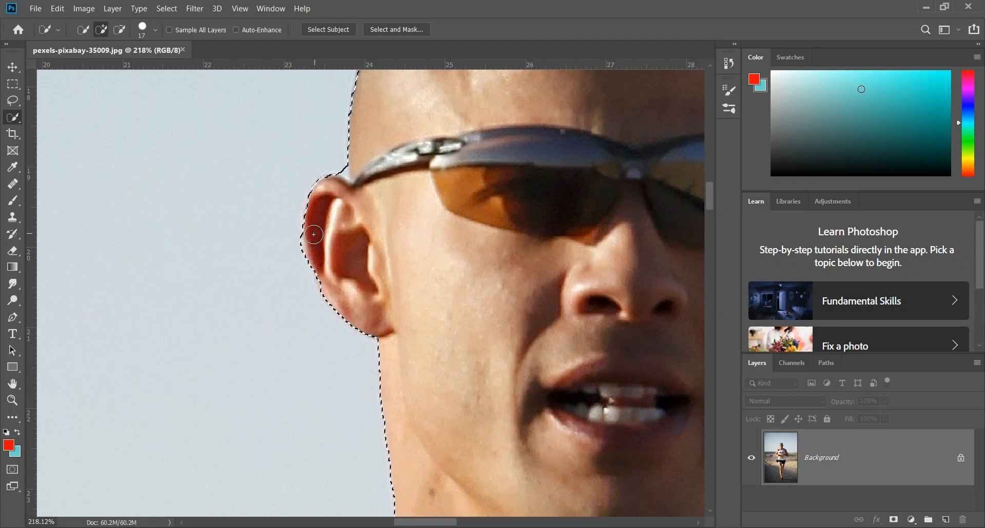
{"action": "left_click_drag", "start_coordinate": [314, 235], "coordinate": [322, 211]}
{"action": "key", "text": "alt"}
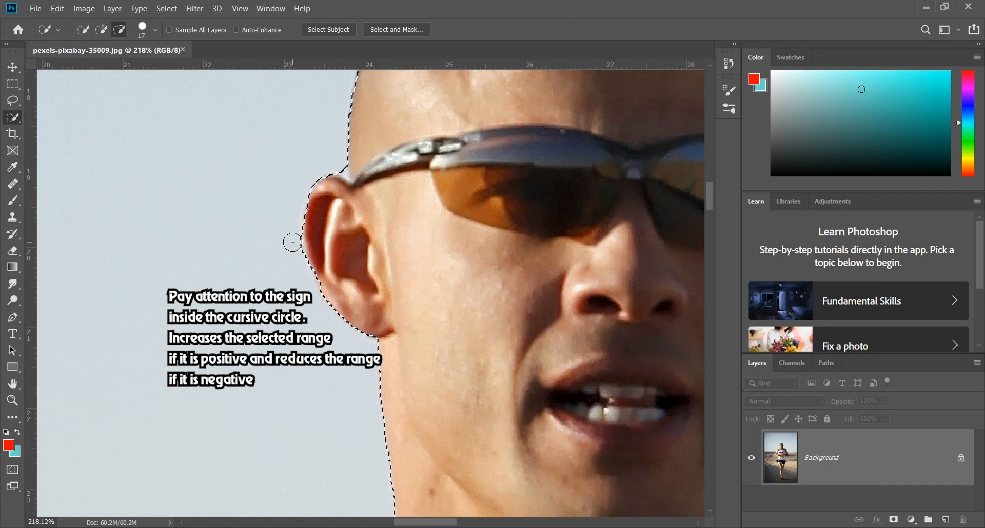
{"action": "left_click_drag", "start_coordinate": [292, 250], "coordinate": [285, 270]}
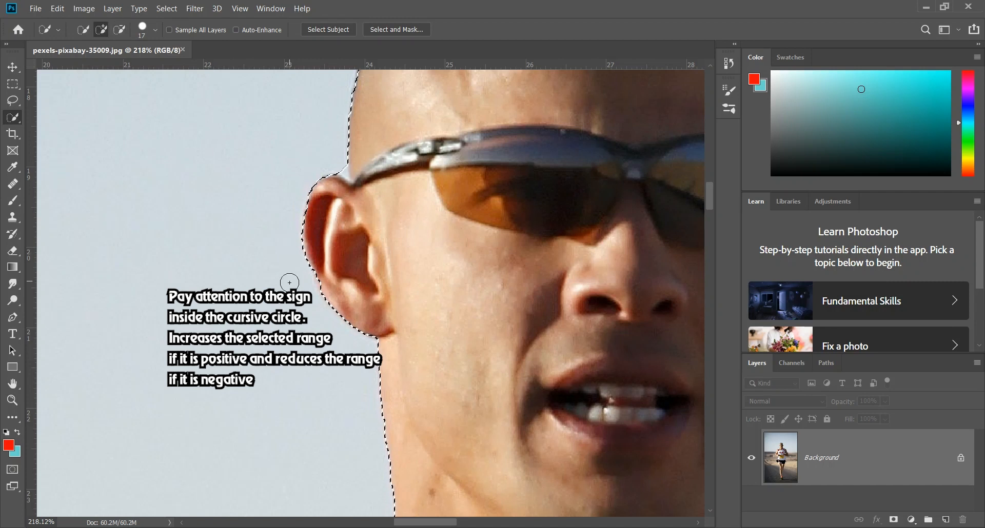
Step: Subtract the sky at the corner of neck and shoulder, and add the missing white shirt strap to the selection
{"action": "scroll", "coordinate": [286, 280], "scroll_direction": "down", "scroll_amount": 1}
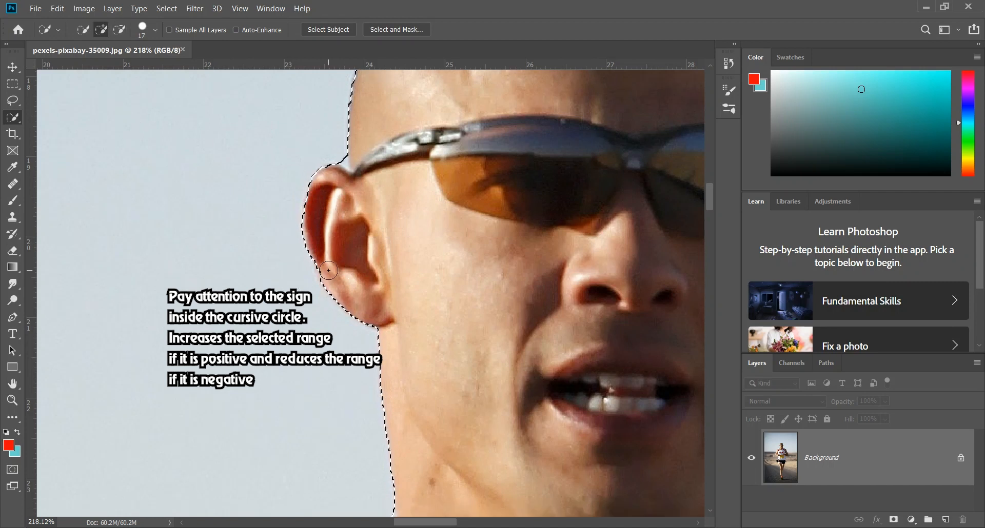
{"action": "scroll", "coordinate": [380, 277], "scroll_direction": "down", "scroll_amount": 5}
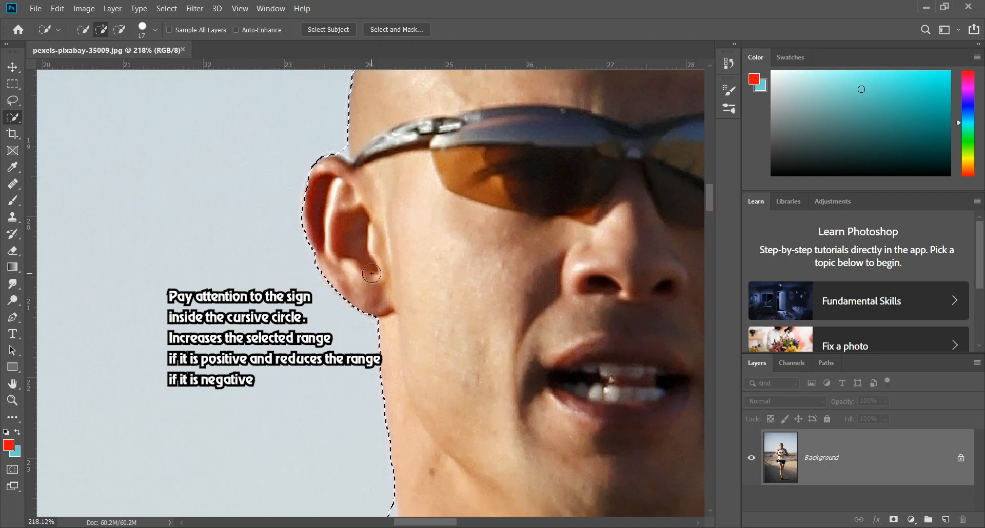
{"action": "scroll", "coordinate": [394, 276], "scroll_direction": "down", "scroll_amount": 10}
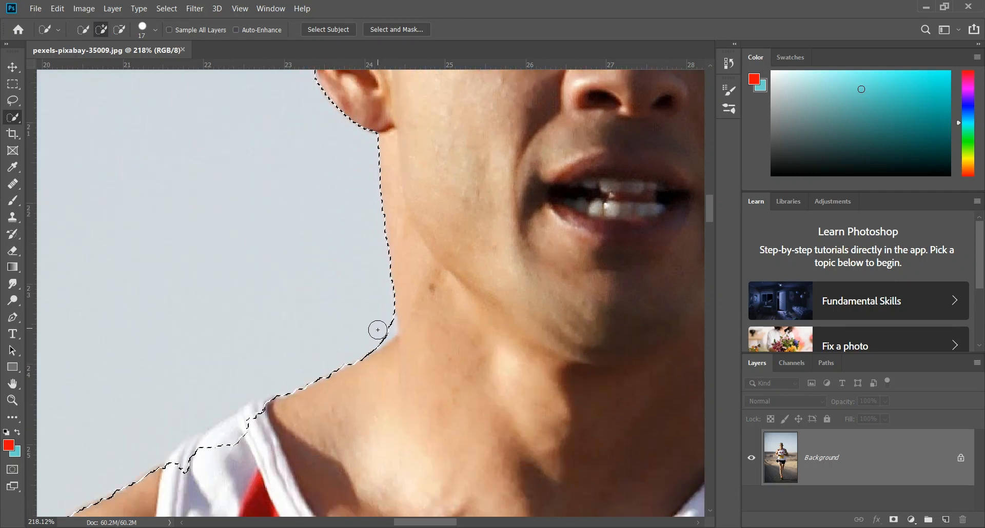
{"action": "key", "text": "alt"}
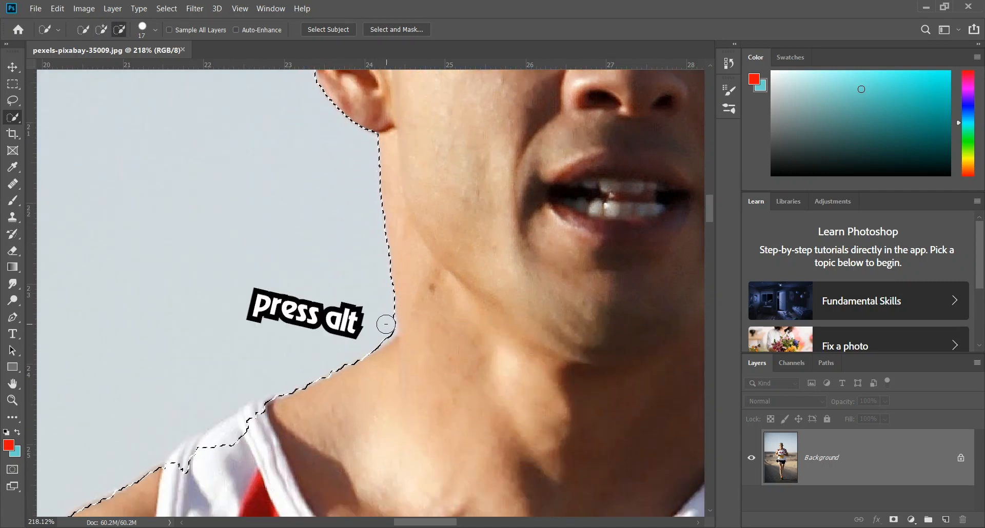
{"action": "left_click_drag", "start_coordinate": [386, 324], "coordinate": [390, 323]}
{"action": "key", "text": "alt"}
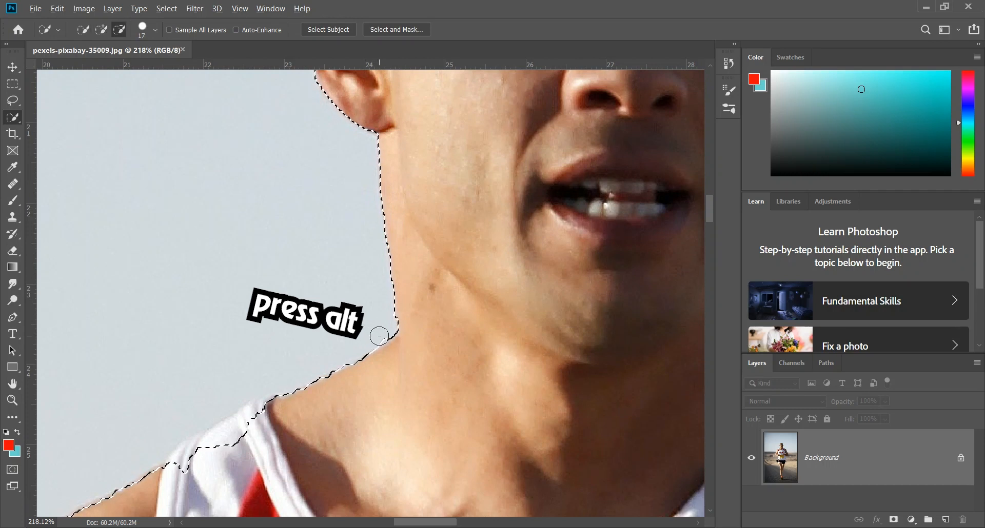
{"action": "left_click", "coordinate": [379, 336], "text": "alt"}
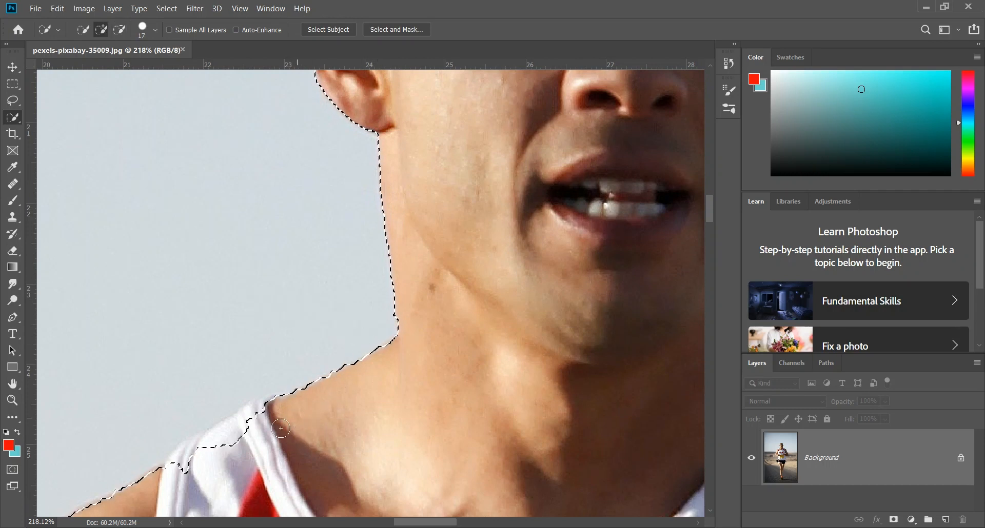
{"action": "mouse_move", "coordinate": [249, 414]}
{"action": "left_mouse_down"}
{"action": "mouse_move", "coordinate": [270, 410]}
{"action": "mouse_move", "coordinate": [165, 468]}
{"action": "mouse_move", "coordinate": [228, 437]}
{"action": "left_mouse_up"}
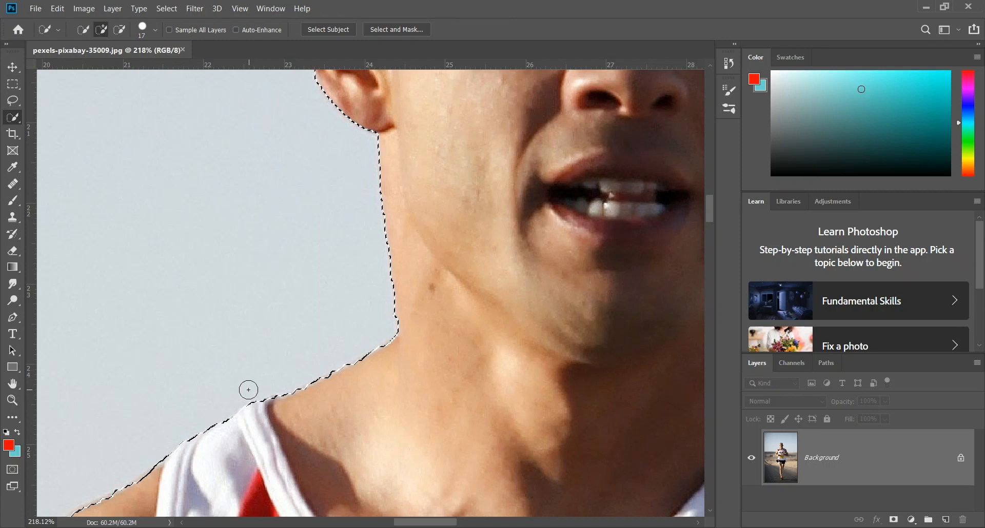
Step: Subtract the background gap between the fist and the shirt below it from the selection
{"action": "scroll", "coordinate": [152, 449], "scroll_direction": "down", "scroll_amount": 5}
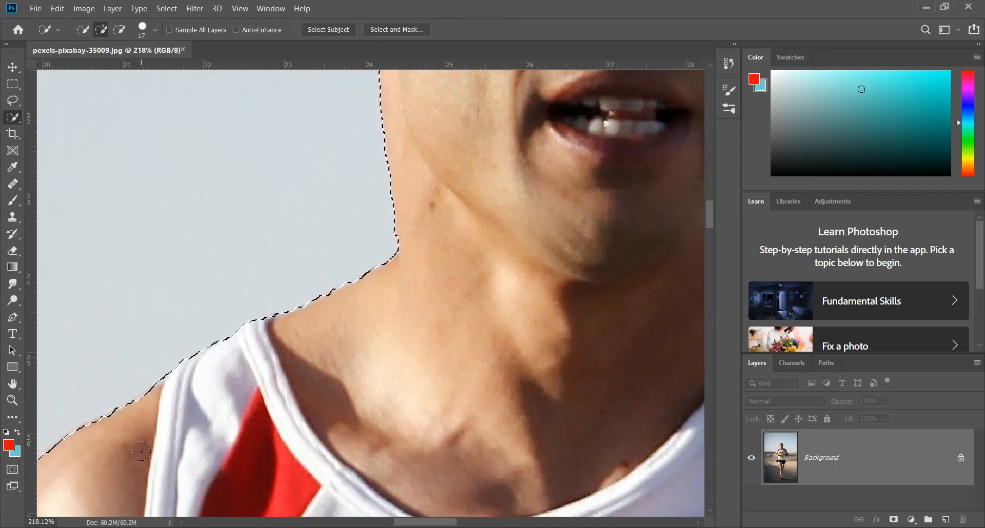
{"action": "scroll", "coordinate": [142, 451], "scroll_direction": "down", "scroll_amount": 3}
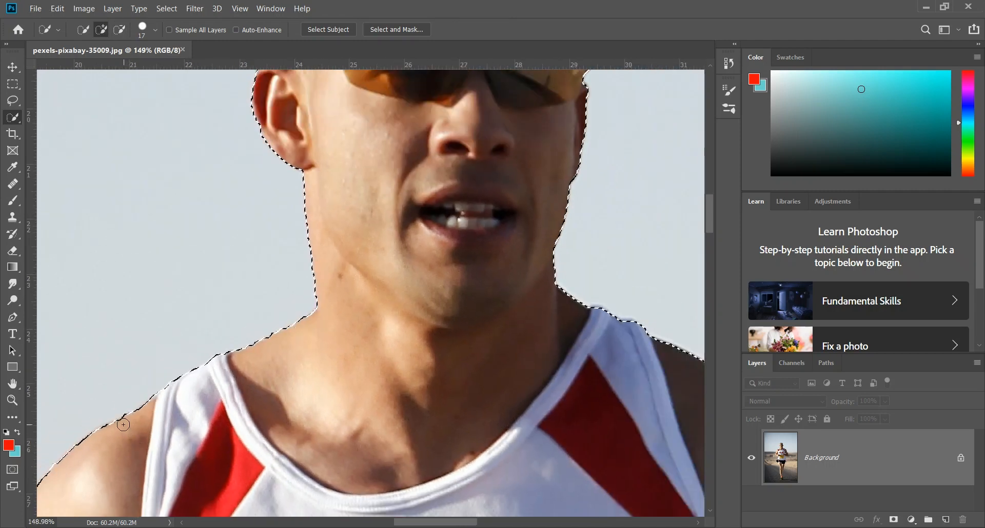
{"action": "scroll", "coordinate": [118, 449], "scroll_direction": "down", "scroll_amount": 5}
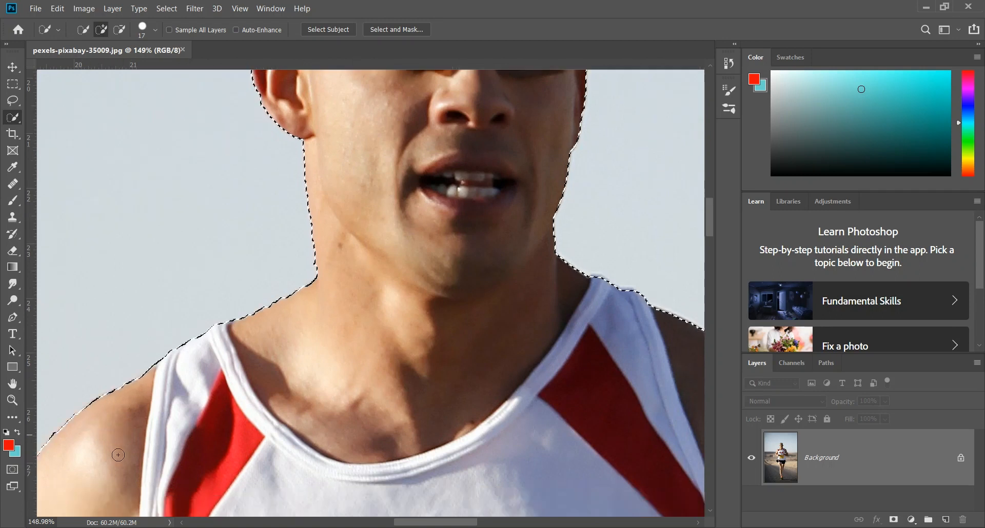
{"action": "scroll", "coordinate": [118, 449], "scroll_direction": "down", "scroll_amount": 3}
{"action": "scroll", "coordinate": [118, 449], "scroll_direction": "down", "scroll_amount": 3}
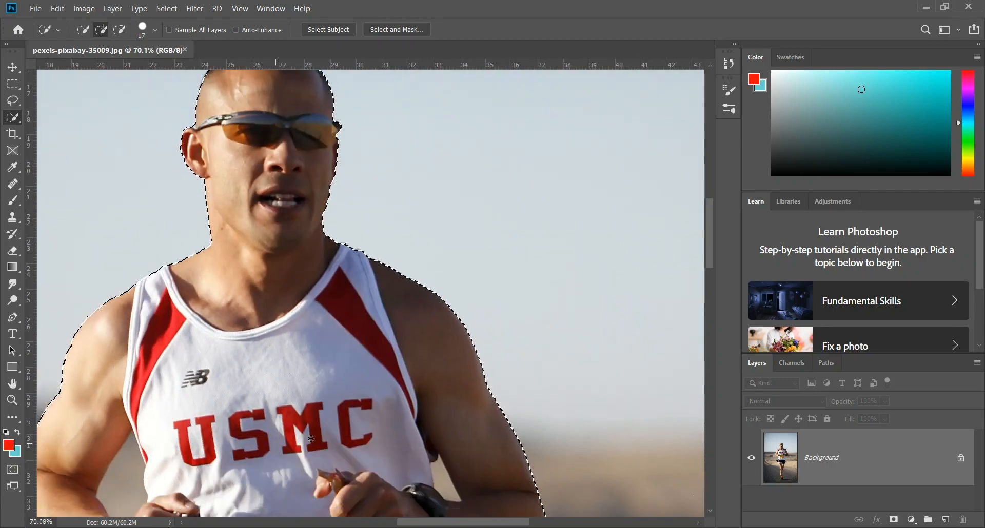
{"action": "left_click_drag", "start_coordinate": [423, 523], "coordinate": [381, 525]}
{"action": "scroll", "coordinate": [449, 327], "scroll_direction": "down", "scroll_amount": 1}
{"action": "scroll", "coordinate": [449, 327], "scroll_direction": "down", "scroll_amount": 3}
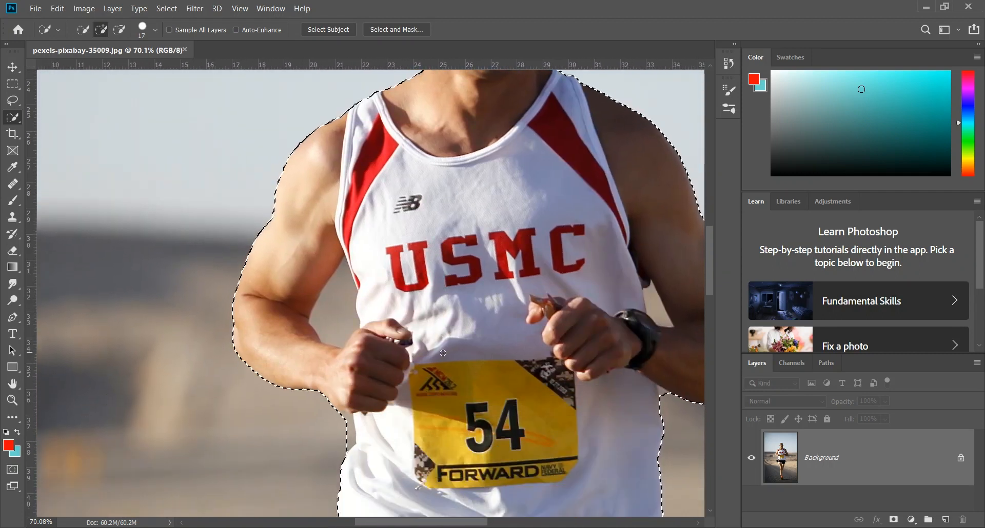
{"action": "scroll", "coordinate": [394, 370], "scroll_direction": "down", "scroll_amount": 2}
{"action": "scroll", "coordinate": [394, 369], "scroll_direction": "up", "scroll_amount": 5, "text": "alt"}
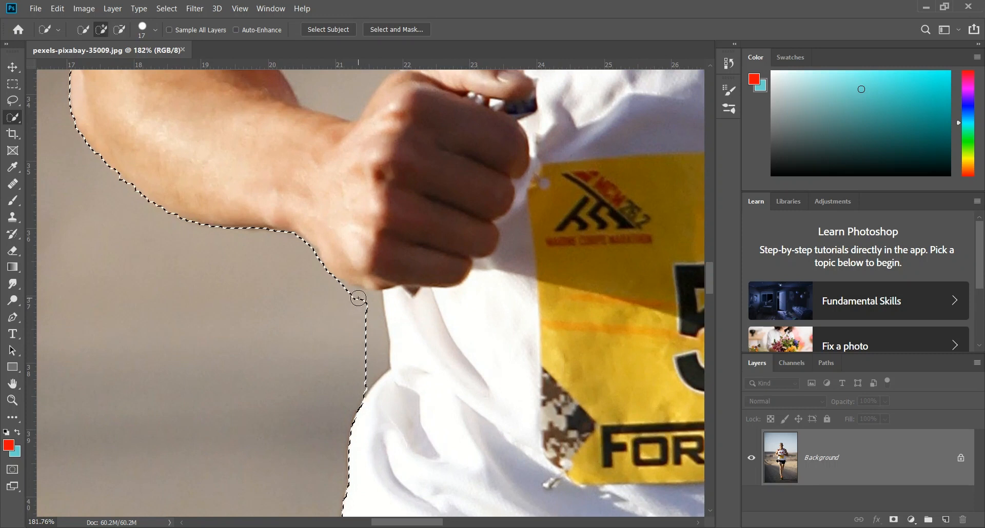
{"action": "left_click_drag", "start_coordinate": [353, 302], "coordinate": [376, 307]}
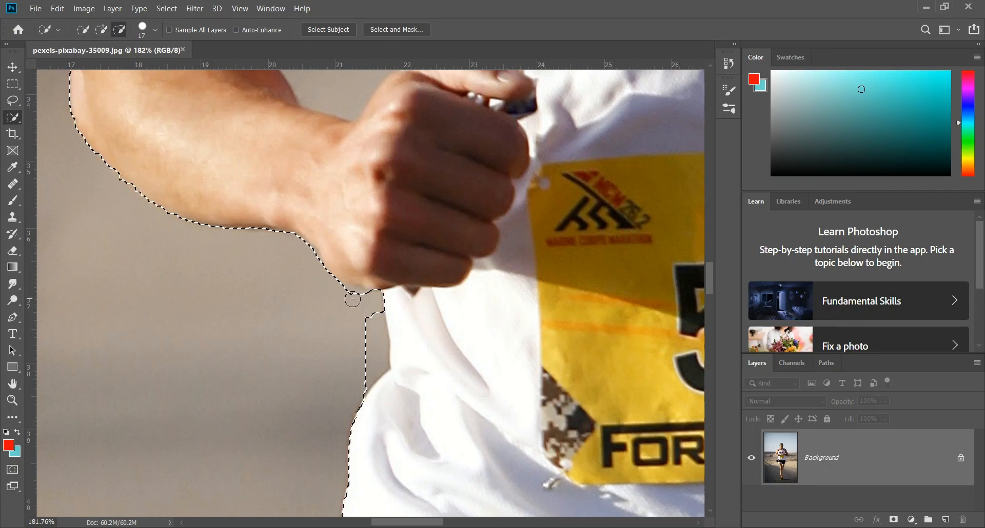
{"action": "key", "text": "alt"}
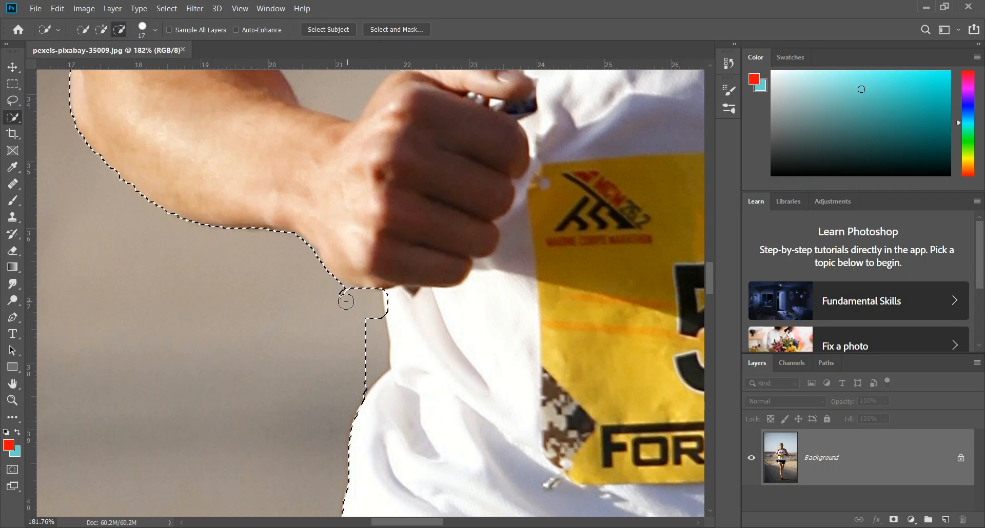
{"action": "mouse_move", "coordinate": [353, 297]}
{"action": "left_mouse_down"}
{"action": "mouse_move", "coordinate": [365, 316]}
{"action": "mouse_move", "coordinate": [392, 331]}
{"action": "mouse_move", "coordinate": [369, 326]}
{"action": "left_mouse_up"}
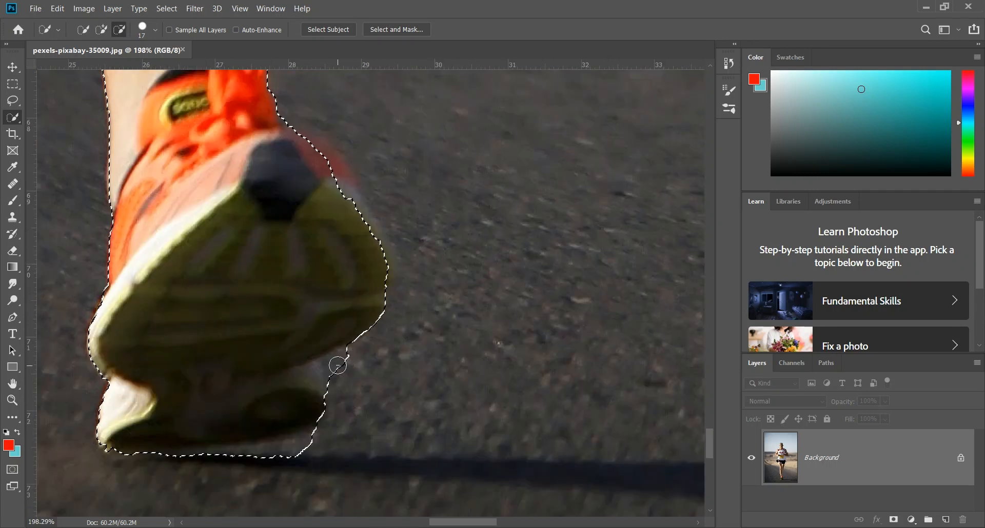
Step: Refine the front shoe's selection edge, correcting the notch under the sole and adding the missing toe and outer sole areas
{"action": "mouse_move", "coordinate": [338, 366]}
{"action": "left_mouse_down"}
{"action": "mouse_move", "coordinate": [333, 372]}
{"action": "mouse_move", "coordinate": [348, 359]}
{"action": "left_mouse_up"}
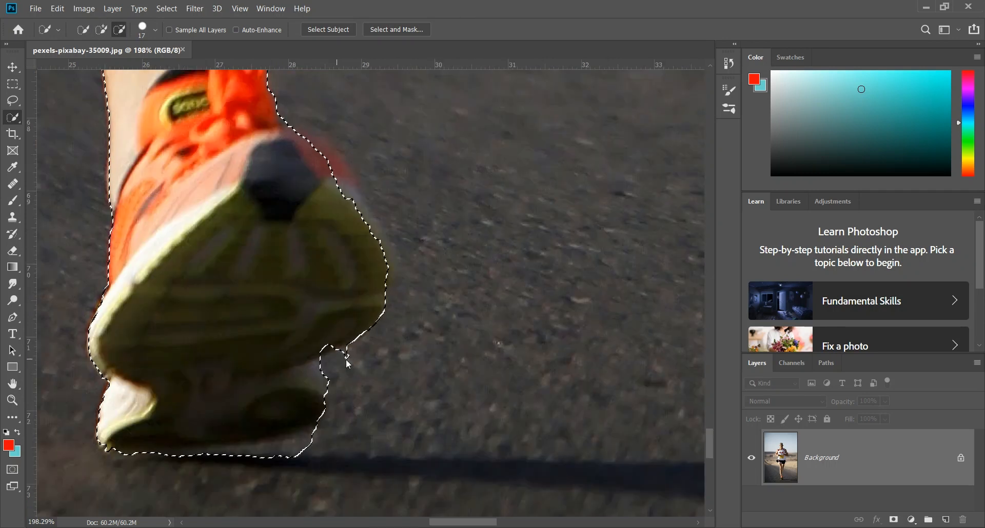
{"action": "left_click", "coordinate": [329, 350]}
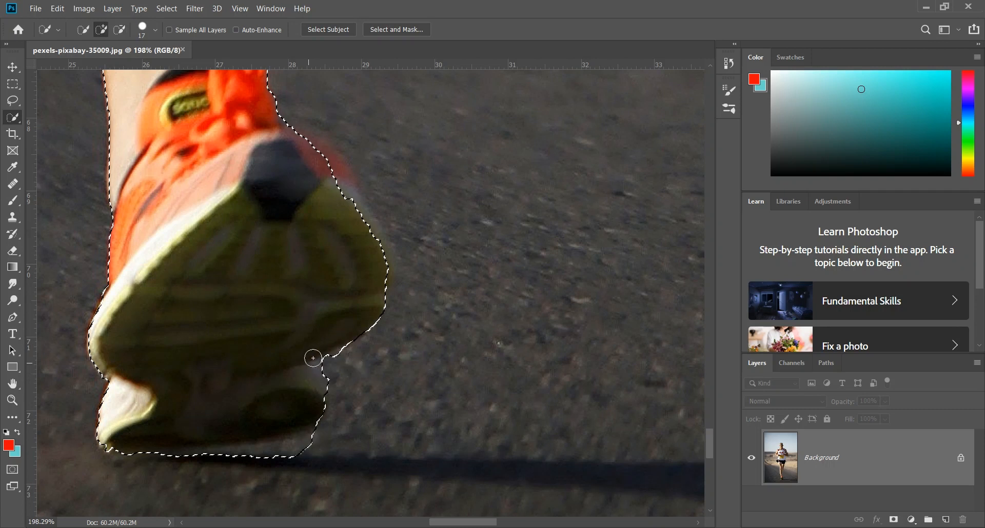
{"action": "scroll", "coordinate": [367, 340], "scroll_direction": "up", "scroll_amount": 3}
{"action": "mouse_move", "coordinate": [367, 340]}
{"action": "left_mouse_down"}
{"action": "mouse_move", "coordinate": [313, 226]}
{"action": "mouse_move", "coordinate": [289, 221]}
{"action": "mouse_move", "coordinate": [369, 363]}
{"action": "left_mouse_up"}
{"action": "left_click_drag", "start_coordinate": [363, 313], "coordinate": [374, 331]}
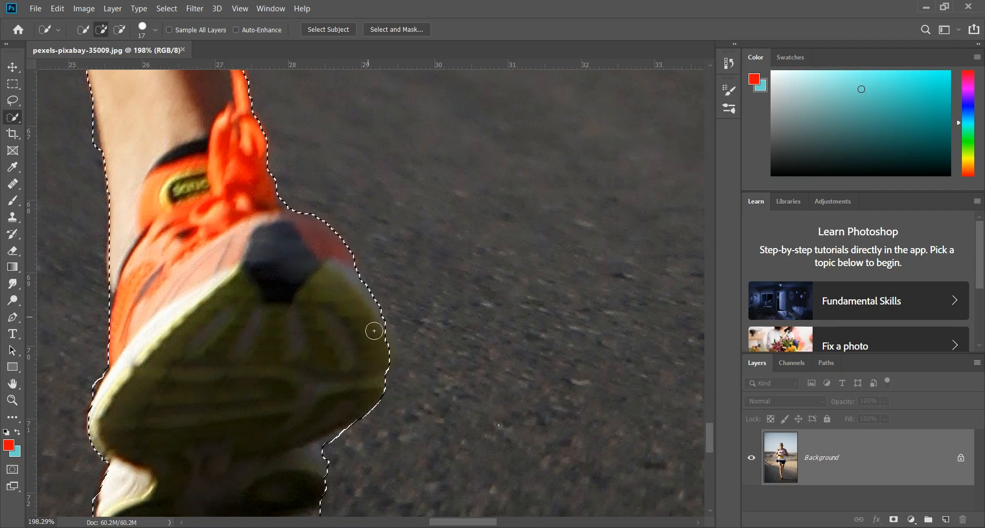
{"action": "mouse_move", "coordinate": [386, 363]}
{"action": "left_mouse_down"}
{"action": "mouse_move", "coordinate": [384, 320]}
{"action": "mouse_move", "coordinate": [365, 332]}
{"action": "left_mouse_up"}
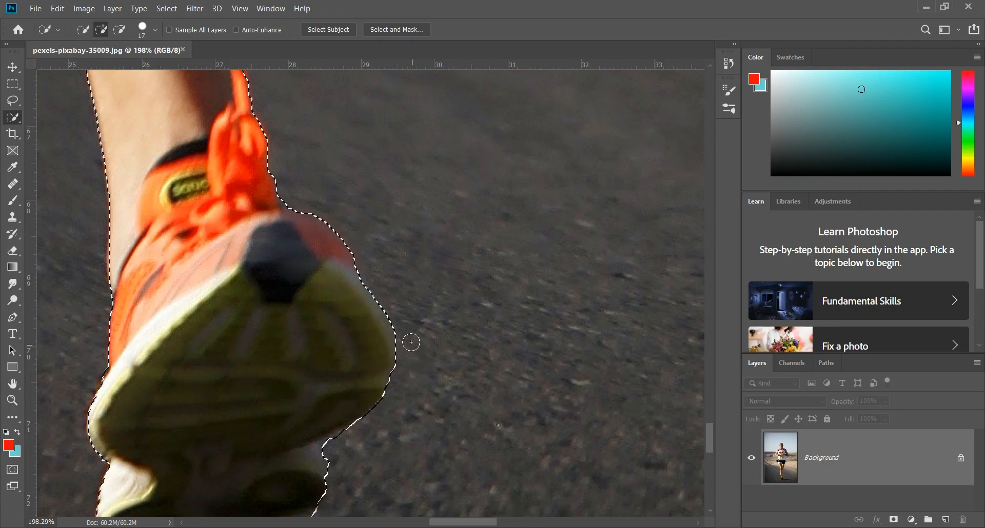
Step: Add the part of the rear shoe showing beside the lower calf to the selection
{"action": "scroll", "coordinate": [362, 369], "scroll_direction": "up", "scroll_amount": 10}
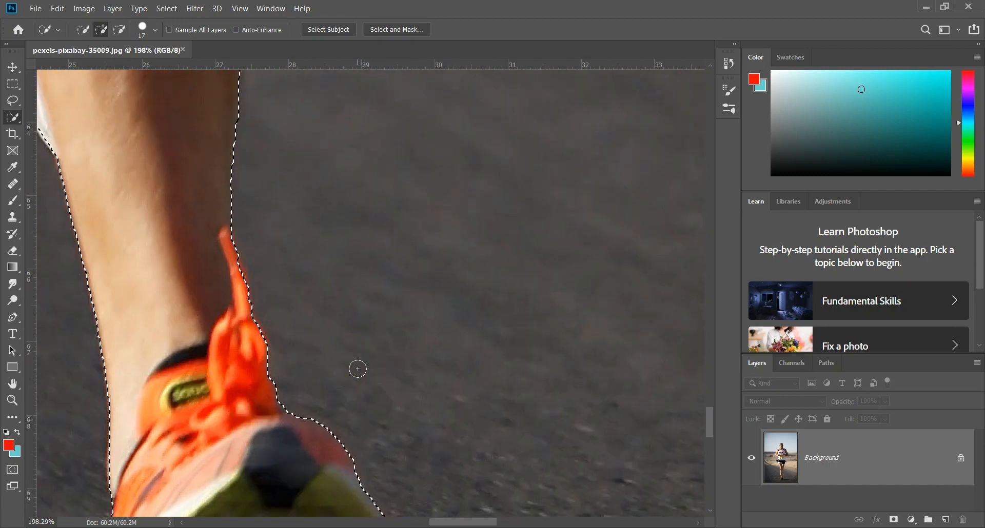
{"action": "key", "text": "alt"}
{"action": "scroll", "coordinate": [354, 365], "scroll_direction": "down", "scroll_amount": 2}
{"action": "scroll", "coordinate": [354, 366], "scroll_direction": "up", "scroll_amount": 3}
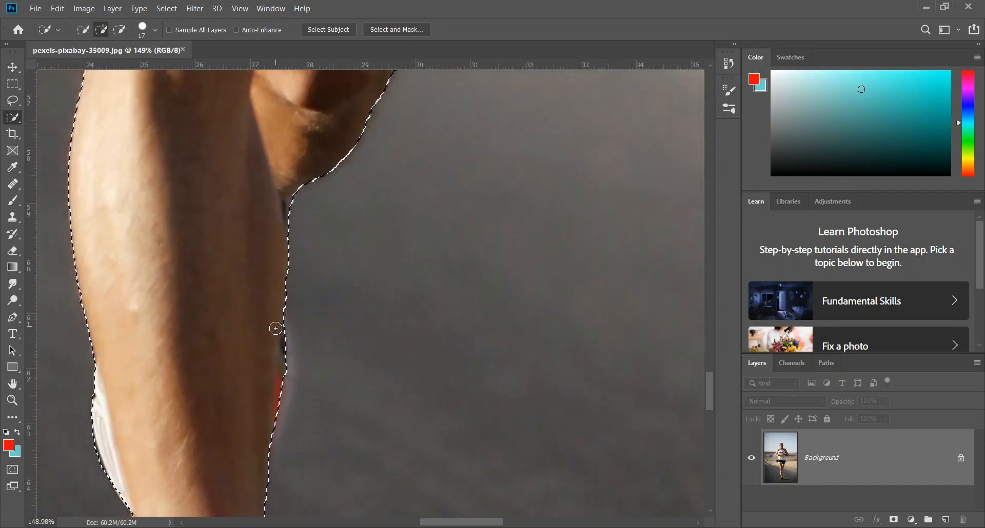
{"action": "mouse_move", "coordinate": [276, 328]}
{"action": "left_mouse_down"}
{"action": "mouse_move", "coordinate": [286, 355]}
{"action": "mouse_move", "coordinate": [267, 445]}
{"action": "mouse_move", "coordinate": [283, 375]}
{"action": "mouse_move", "coordinate": [286, 447]}
{"action": "mouse_move", "coordinate": [298, 429]}
{"action": "left_mouse_up"}
{"action": "key", "text": "alt"}
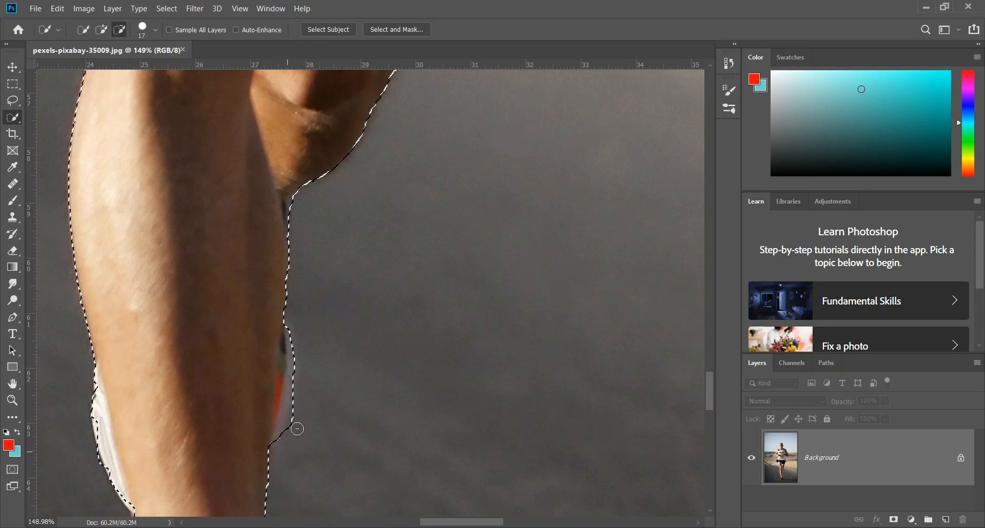
{"action": "scroll", "coordinate": [324, 411], "scroll_direction": "up", "scroll_amount": 5}
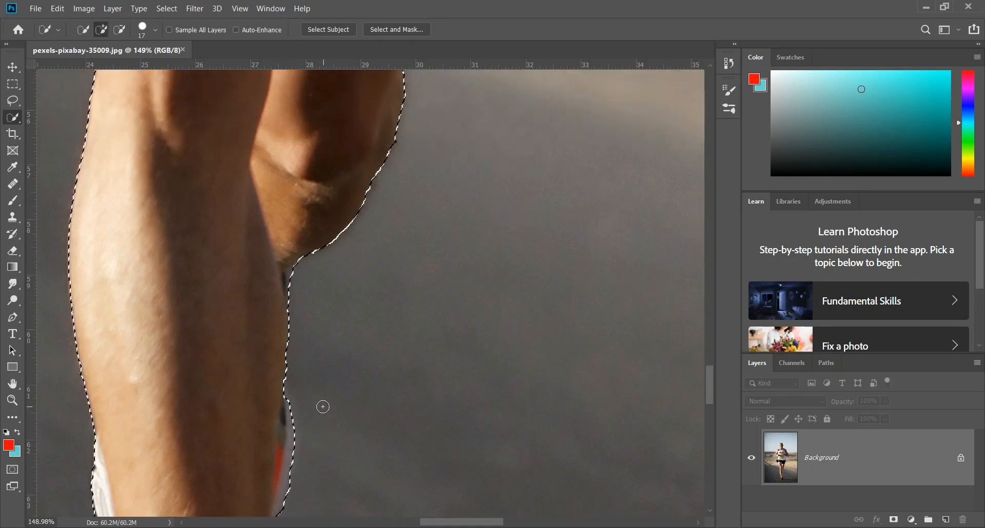
Step: Subtract the background wedge between the shirt's side and the underside of the watch arm from the selection
{"action": "scroll", "coordinate": [314, 409], "scroll_direction": "up", "scroll_amount": 10}
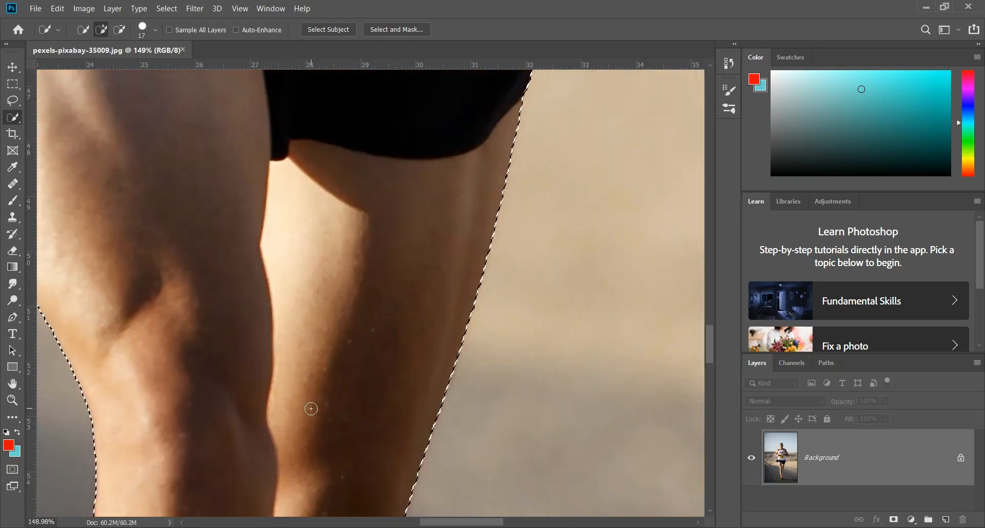
{"action": "scroll", "coordinate": [304, 409], "scroll_direction": "up", "scroll_amount": 10}
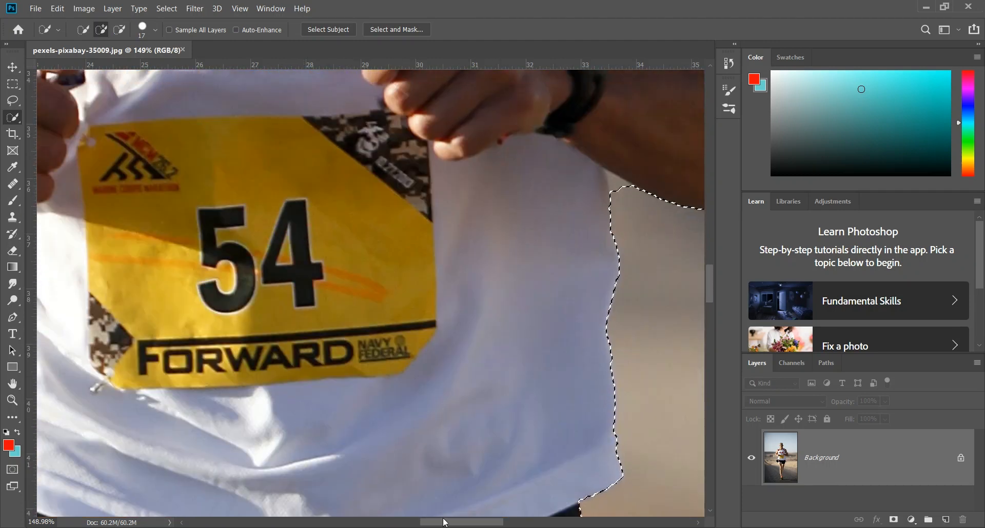
{"action": "scroll", "coordinate": [289, 282], "scroll_direction": "right", "scroll_amount": 5}
{"action": "scroll", "coordinate": [289, 281], "scroll_direction": "up", "scroll_amount": 2}
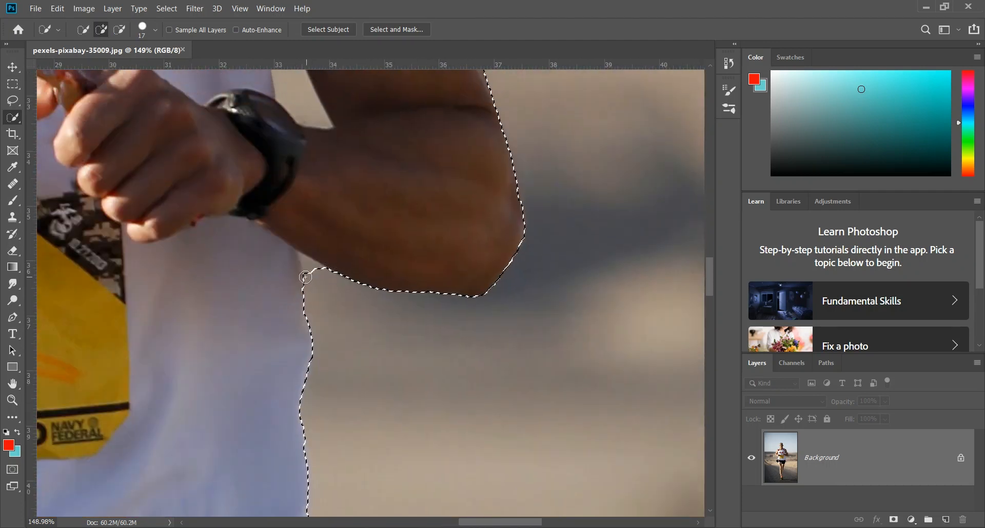
{"action": "key", "text": "alt"}
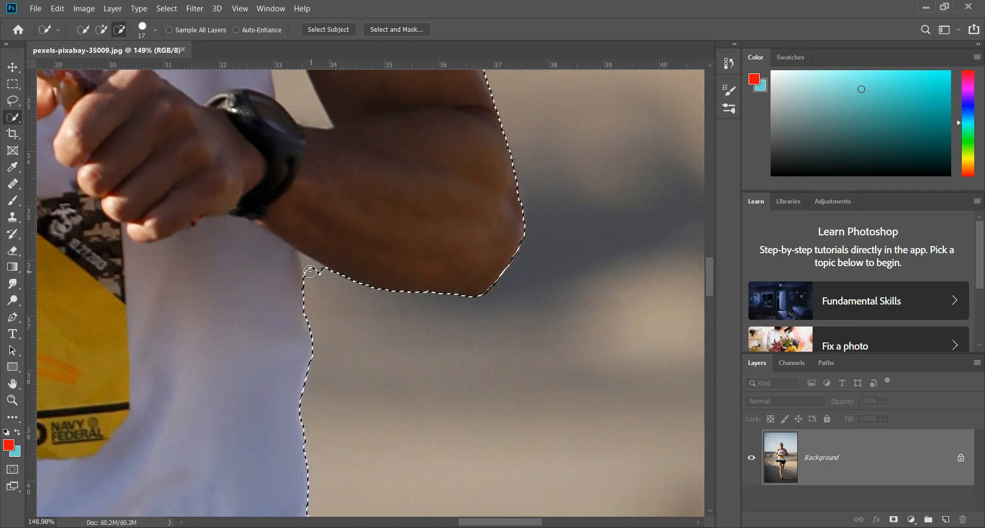
{"action": "left_click", "coordinate": [306, 265]}
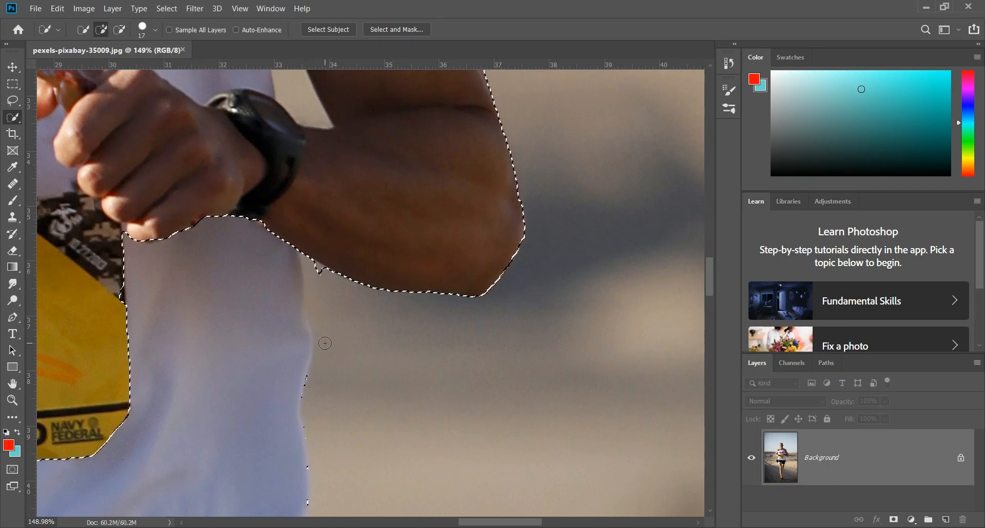
{"action": "left_click", "coordinate": [317, 273], "text": "alt"}
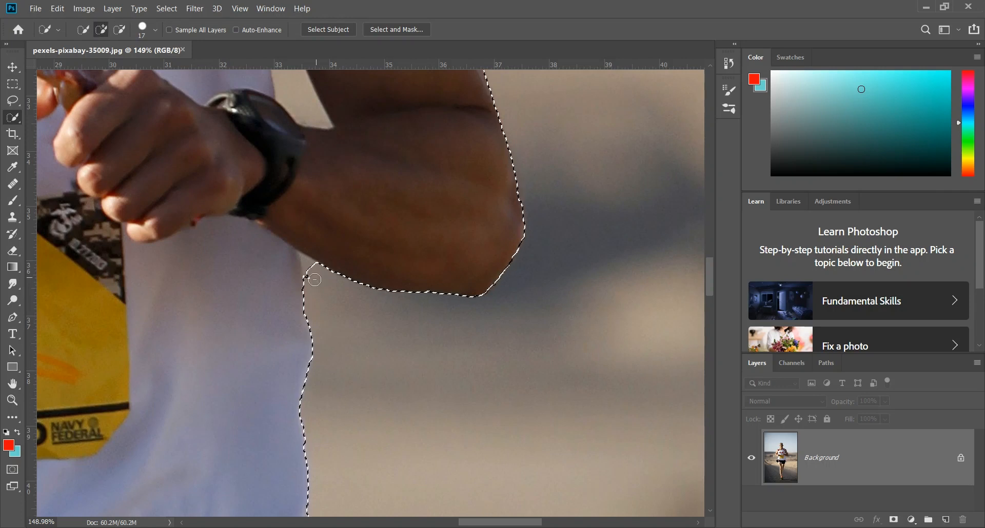
{"action": "left_click", "coordinate": [310, 268], "text": "alt"}
{"action": "left_click", "coordinate": [308, 263], "text": "alt"}
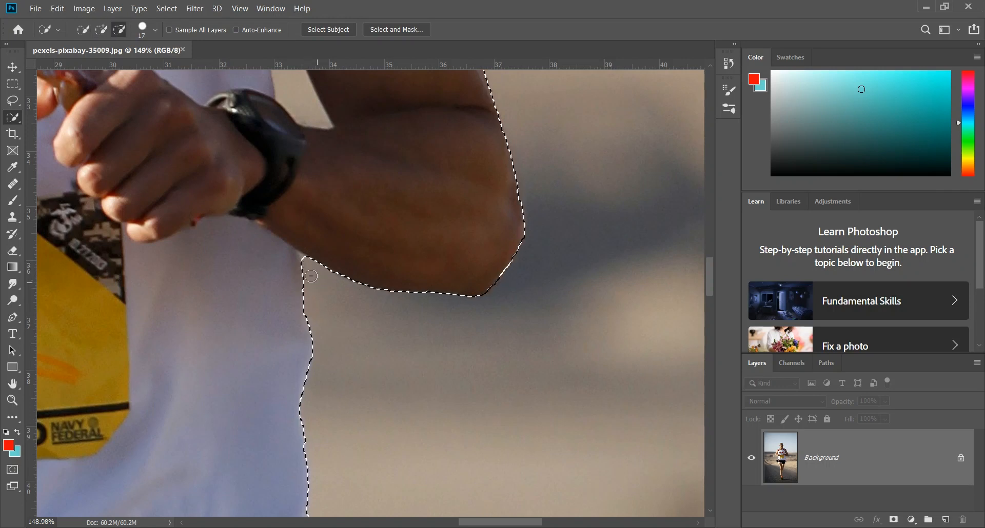
Step: Reduce the Quick Selection brush to 8 px and subtract the bit of sky between the ear and the side of the head
{"action": "scroll", "coordinate": [535, 313], "scroll_direction": "up", "scroll_amount": 10}
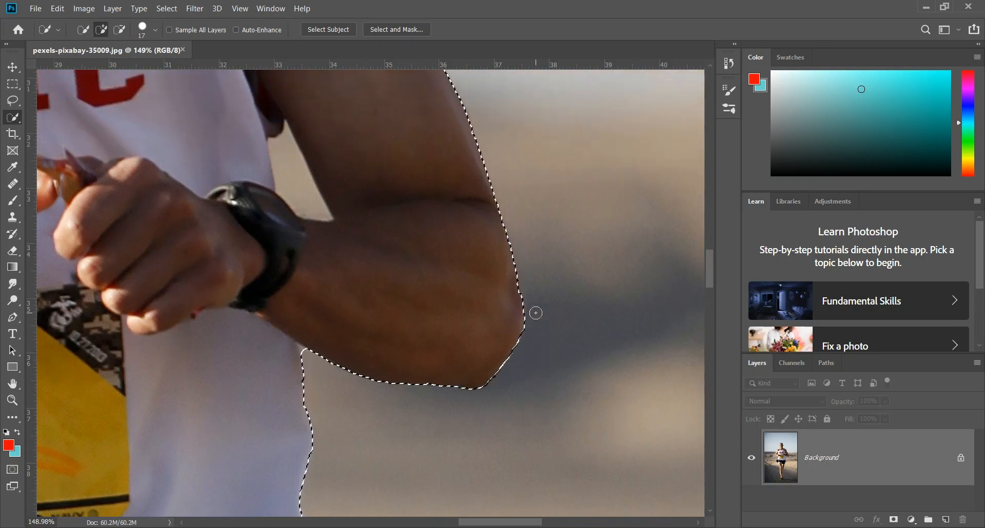
{"action": "scroll", "coordinate": [521, 313], "scroll_direction": "up", "scroll_amount": 8}
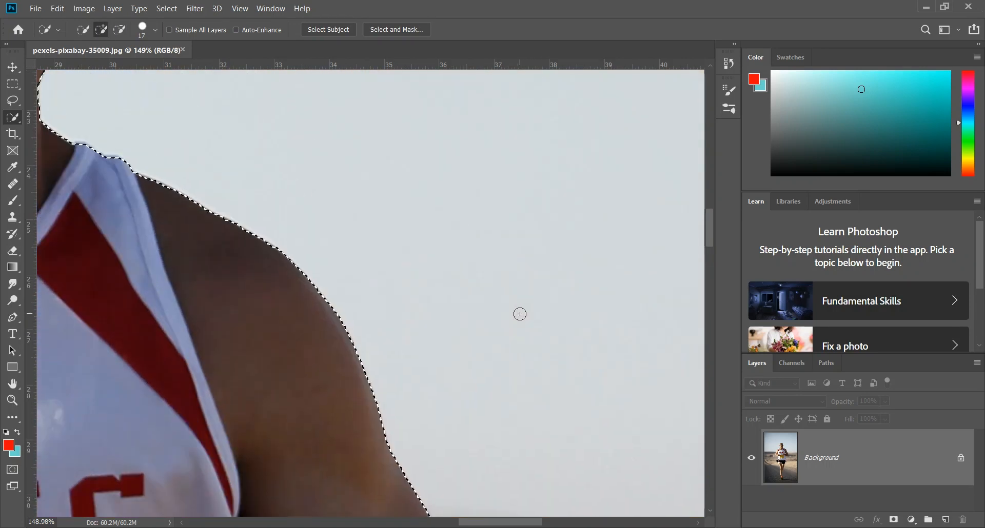
{"action": "left_click_drag", "start_coordinate": [485, 524], "coordinate": [434, 525]}
{"action": "scroll", "coordinate": [441, 372], "scroll_direction": "up", "scroll_amount": 2}
{"action": "scroll", "coordinate": [440, 372], "scroll_direction": "up", "scroll_amount": 3}
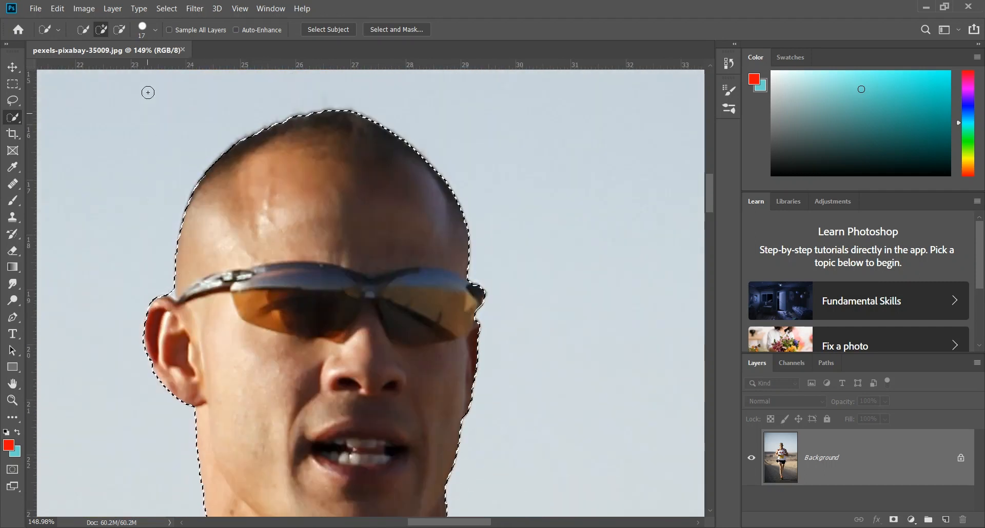
{"action": "left_click", "coordinate": [155, 30]}
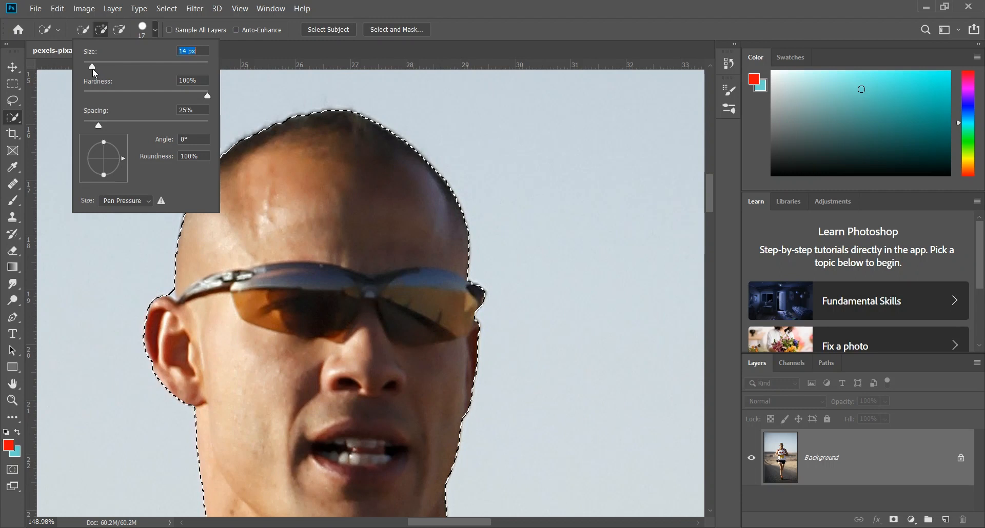
{"action": "left_click_drag", "start_coordinate": [93, 68], "coordinate": [88, 66]}
{"action": "key", "text": "alt"}
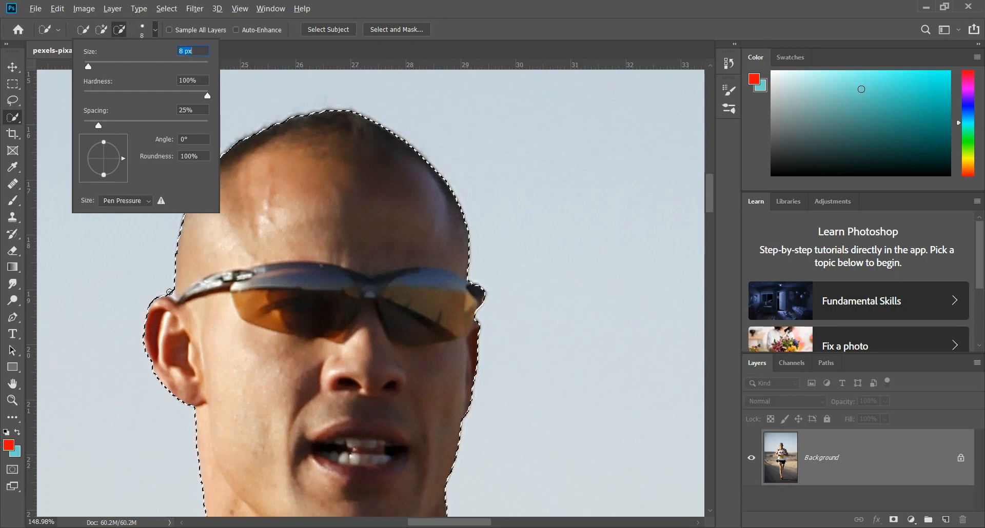
{"action": "left_click", "coordinate": [171, 294], "text": "alt"}
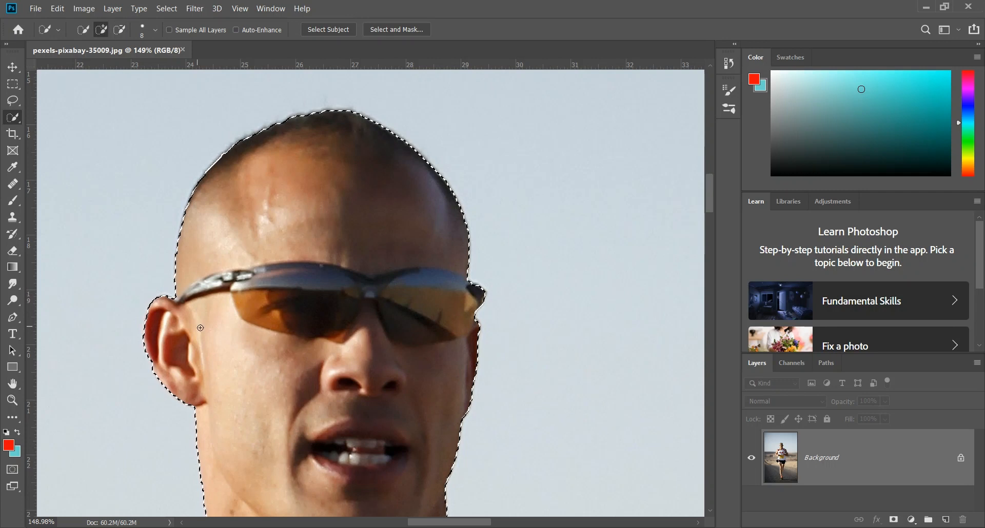
Step: Unlock the Background layer and add a layer mask from the runner selection
{"action": "scroll", "coordinate": [467, 280], "scroll_direction": "down", "scroll_amount": 5}
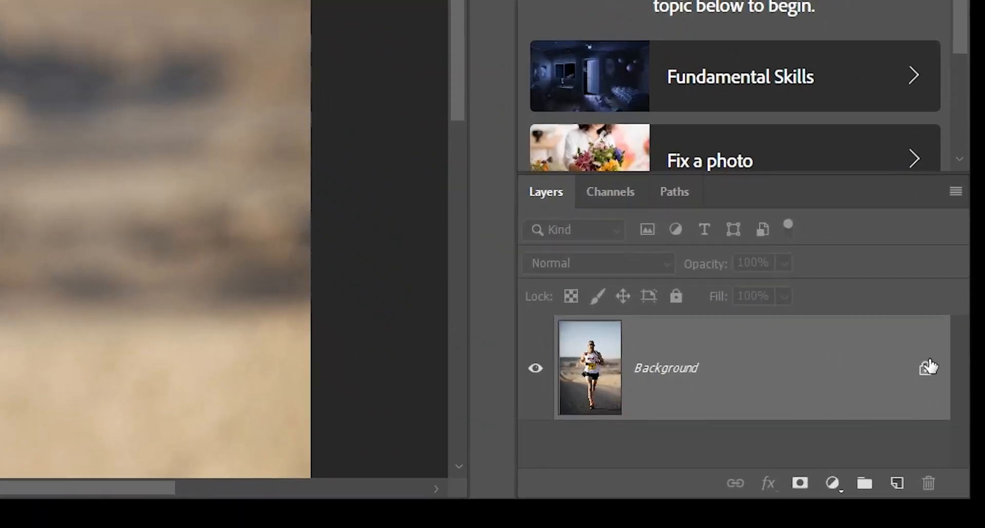
{"action": "left_click", "coordinate": [929, 366]}
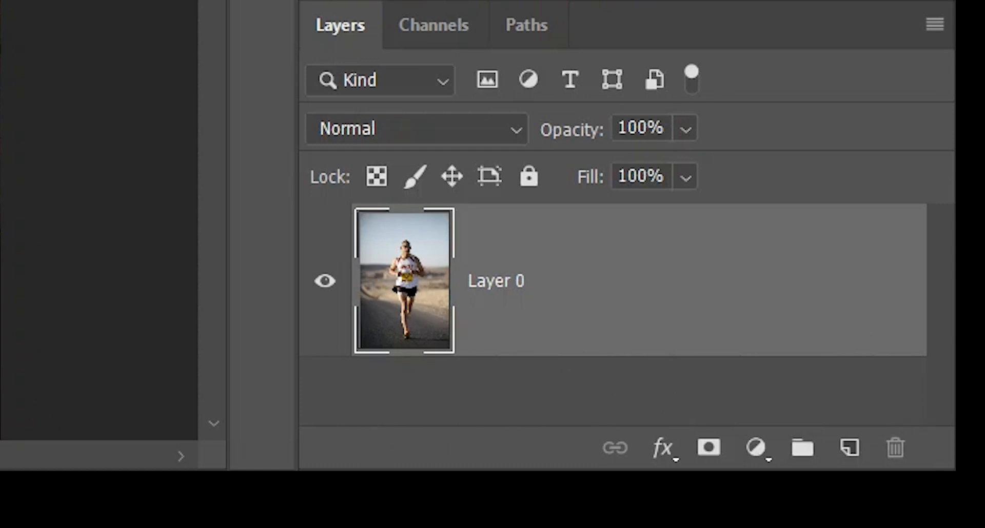
{"action": "left_click", "coordinate": [709, 449]}
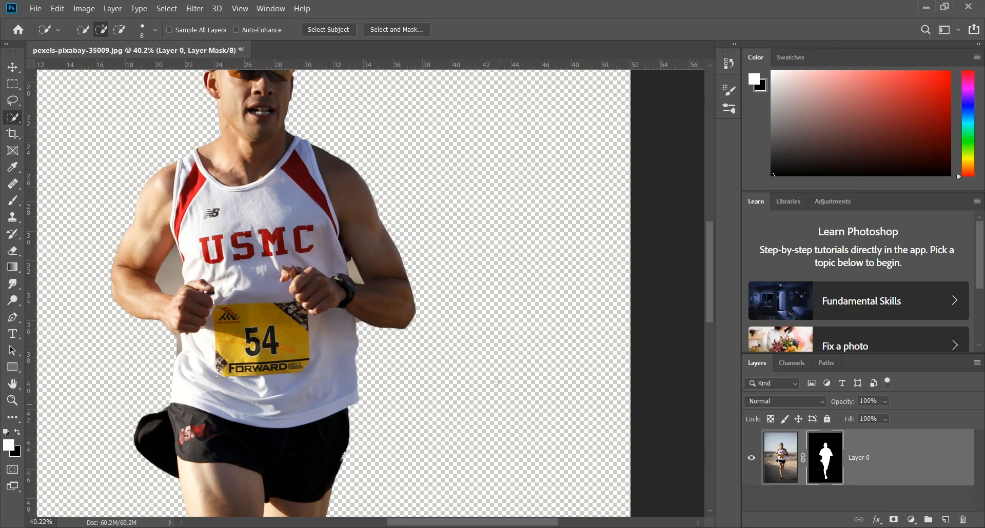
Step: Set the Quick Selection brush to 25 px, select the background gap between the watchless arm and the torso, and clear it on the mask
{"action": "scroll", "coordinate": [380, 351], "scroll_direction": "up", "scroll_amount": 3}
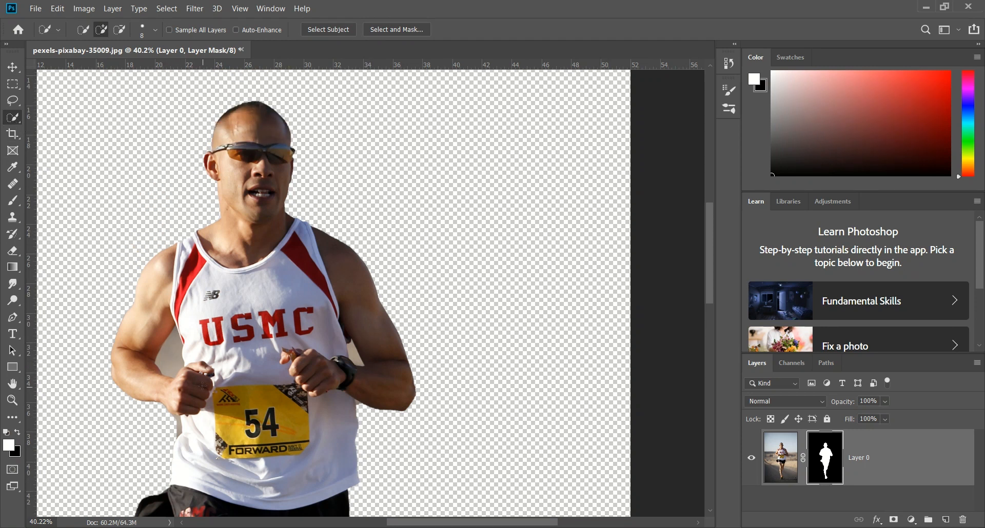
{"action": "left_click", "coordinate": [154, 31]}
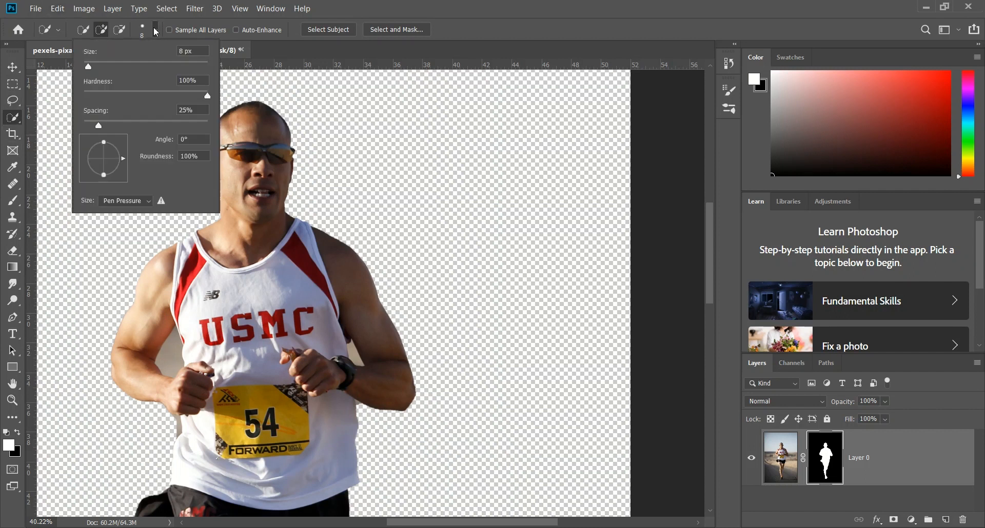
{"action": "left_click_drag", "start_coordinate": [105, 63], "coordinate": [101, 63]}
{"action": "left_click_drag", "start_coordinate": [171, 361], "coordinate": [171, 377]}
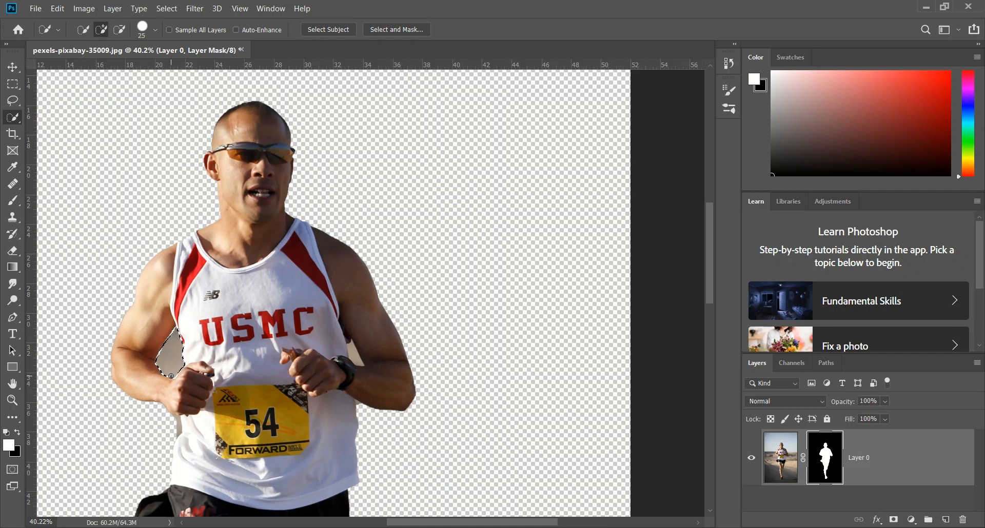
{"action": "key", "text": "Delete"}
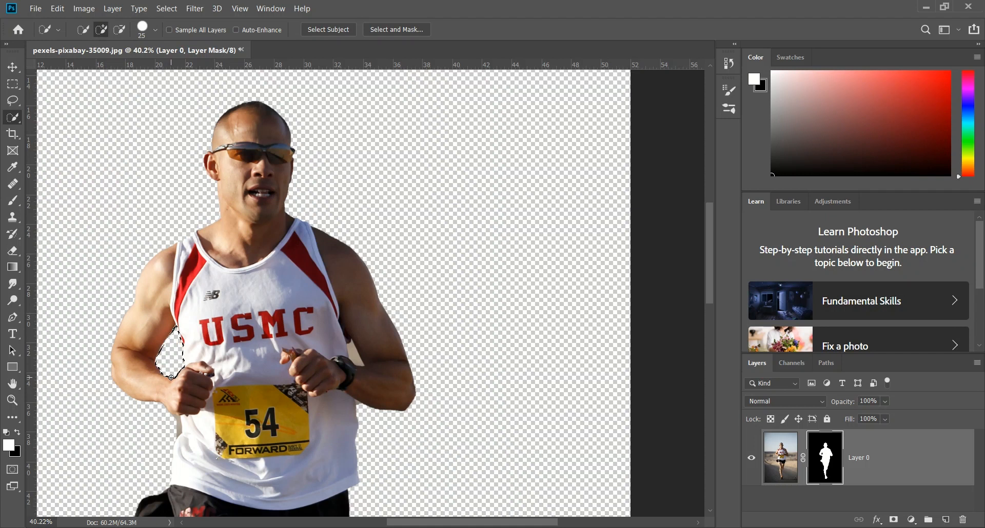
Step: Select and clear the background remnants below the watchless fist and between the watch arm and the shirt
{"action": "left_click", "coordinate": [177, 428]}
{"action": "left_click", "coordinate": [152, 429]}
{"action": "left_click", "coordinate": [175, 419]}
{"action": "left_click", "coordinate": [349, 353]}
{"action": "scroll", "coordinate": [420, 419], "scroll_direction": "down", "scroll_amount": 3}
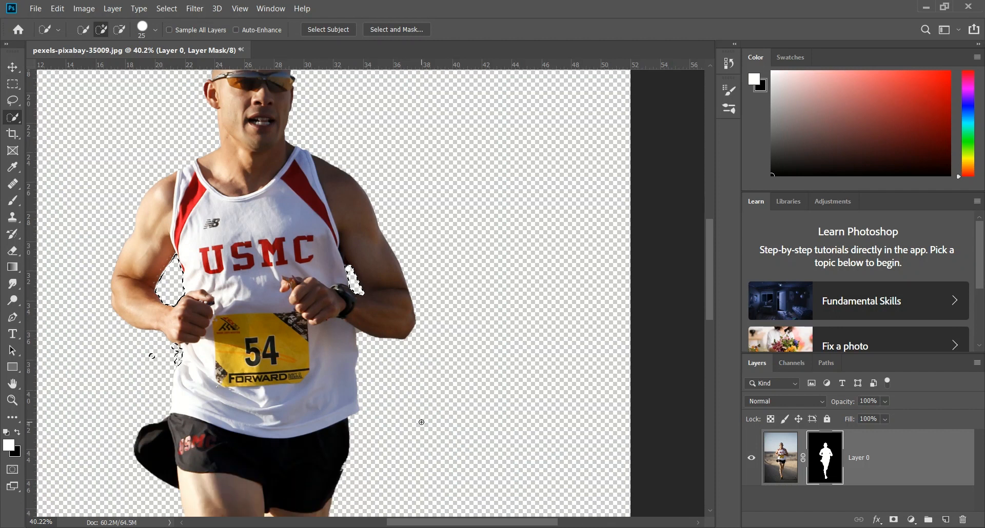
{"action": "scroll", "coordinate": [422, 418], "scroll_direction": "down", "scroll_amount": 15}
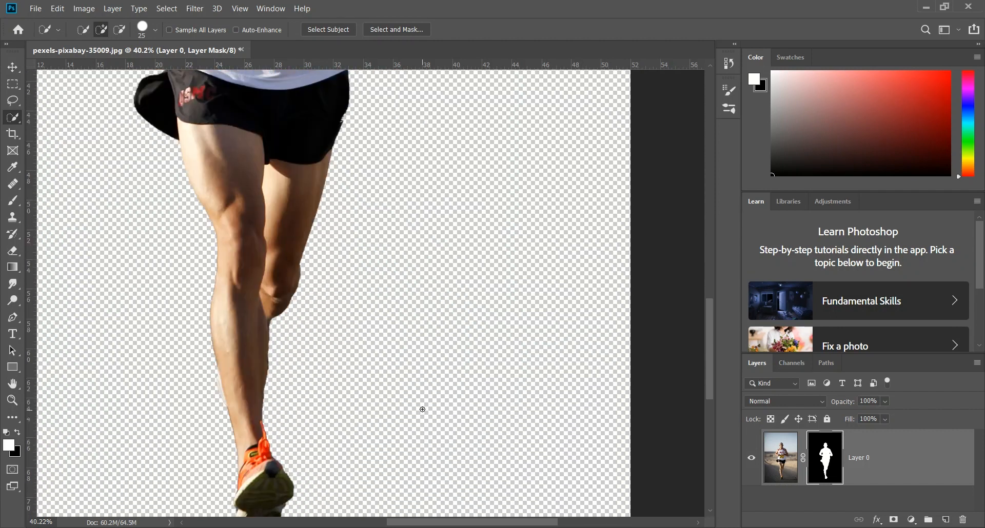
{"action": "scroll", "coordinate": [422, 410], "scroll_direction": "down", "scroll_amount": 2}
{"action": "scroll", "coordinate": [420, 408], "scroll_direction": "up", "scroll_amount": 13}
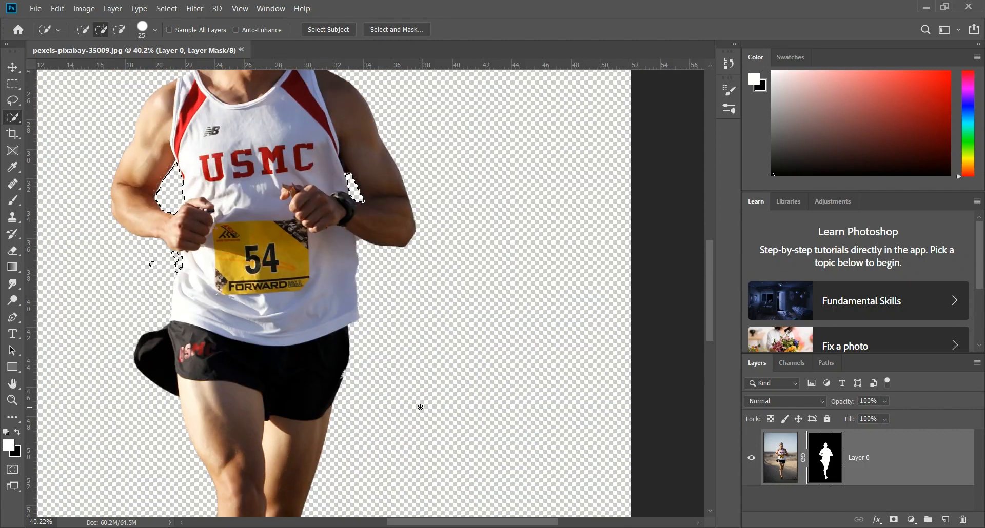
Step: Erase the leftover background at the upper end of the watch-arm gap using the regular Eraser at 18 px
{"action": "scroll", "coordinate": [420, 407], "scroll_direction": "up", "scroll_amount": 6}
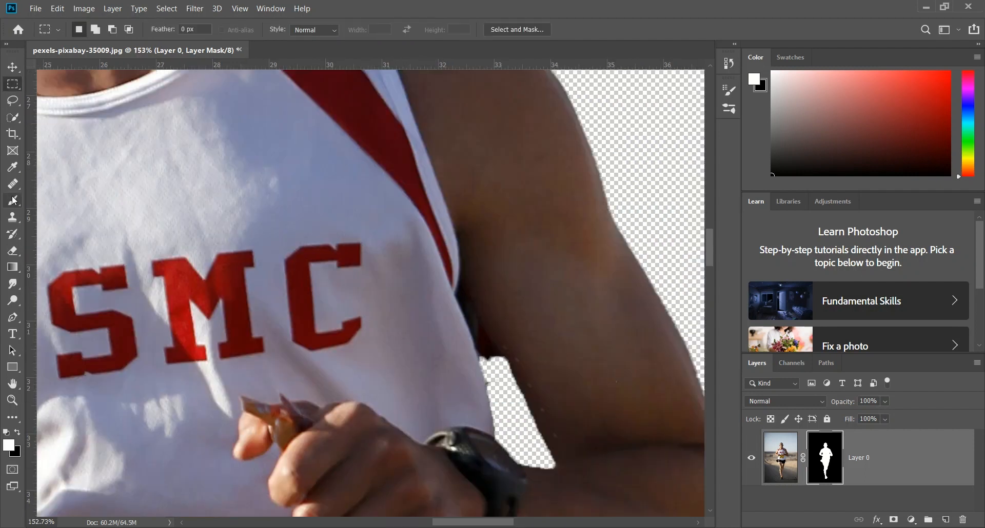
{"action": "right_click", "coordinate": [14, 254]}
{"action": "left_click", "coordinate": [77, 263]}
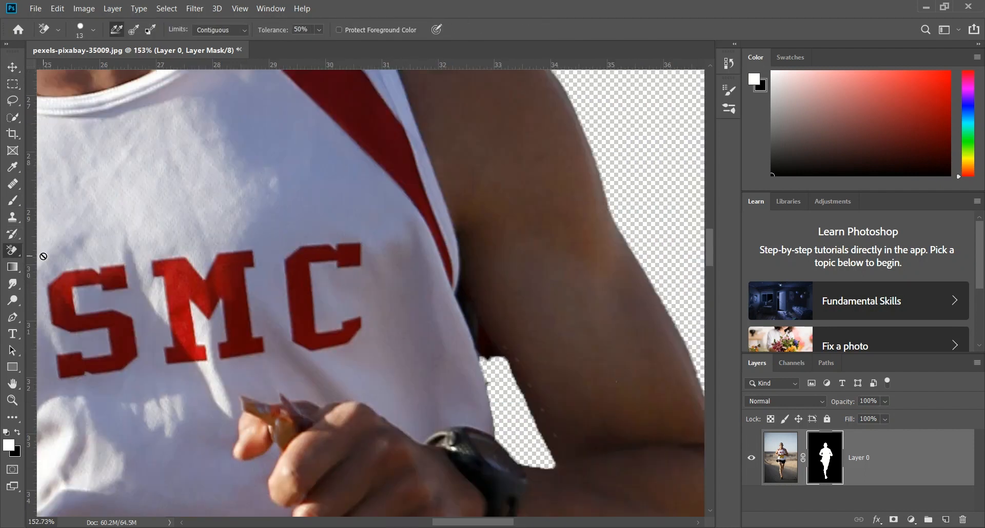
{"action": "right_click", "coordinate": [20, 255]}
{"action": "left_click", "coordinate": [62, 249]}
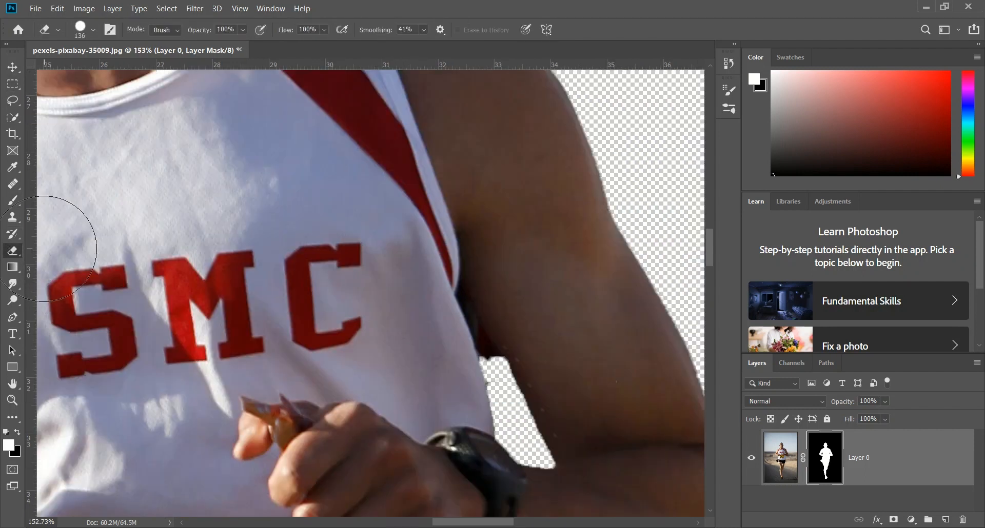
{"action": "left_click", "coordinate": [94, 31]}
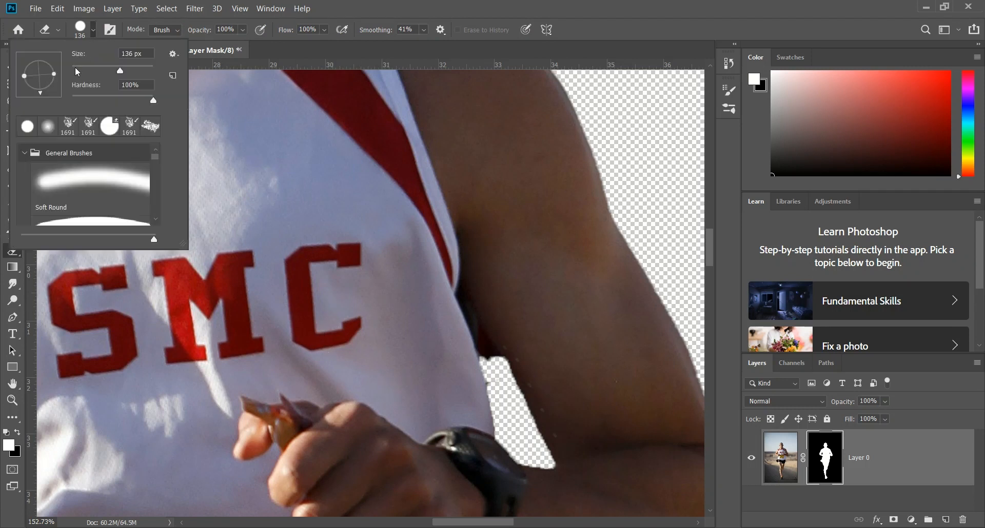
{"action": "left_click", "coordinate": [78, 69]}
{"action": "left_click", "coordinate": [490, 359]}
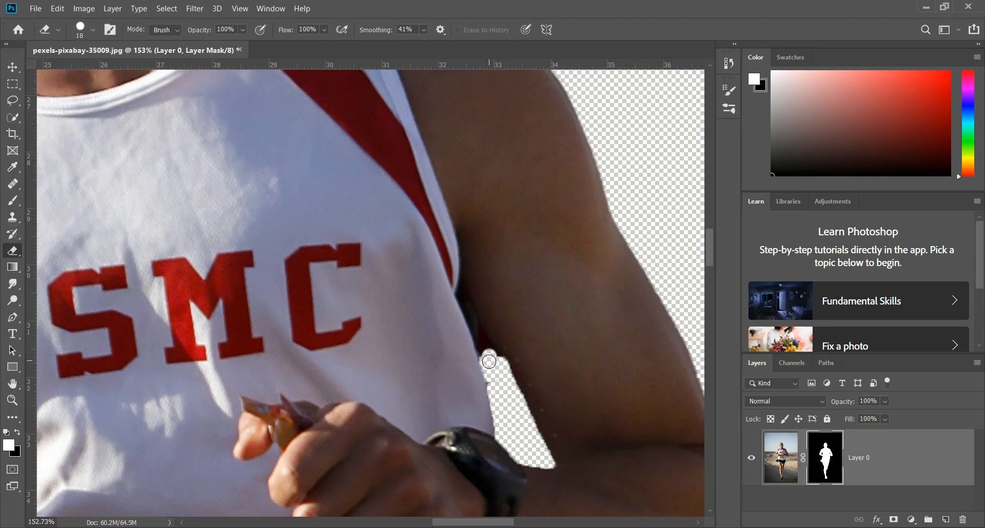
{"action": "left_click_drag", "start_coordinate": [485, 352], "coordinate": [481, 334]}
Step: Reduce the eraser to 6 px and erase the narrow remnants up the armpit between the shirt and the watch arm
{"action": "left_click", "coordinate": [94, 31]}
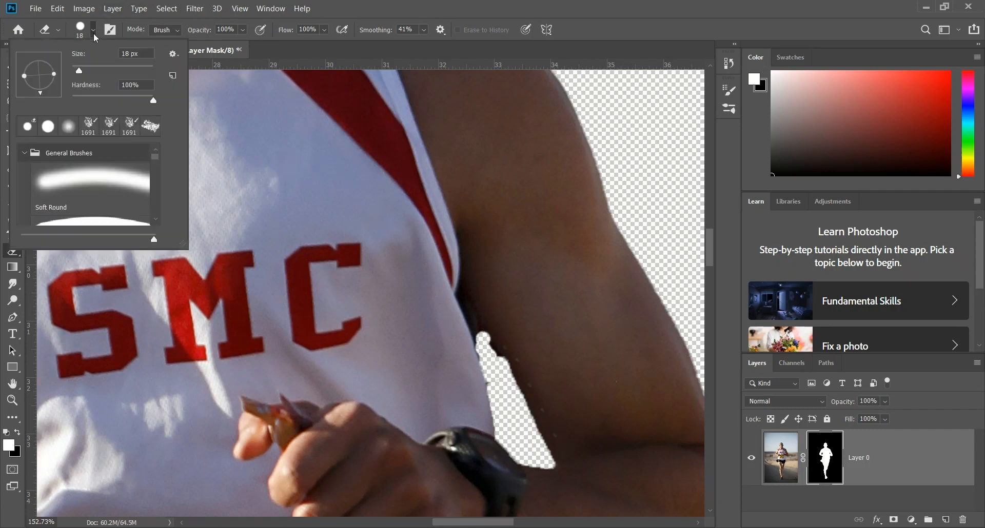
{"action": "left_click_drag", "start_coordinate": [79, 71], "coordinate": [75, 70]}
{"action": "left_click_drag", "start_coordinate": [142, 102], "coordinate": [114, 102]}
{"action": "left_click", "coordinate": [472, 337]}
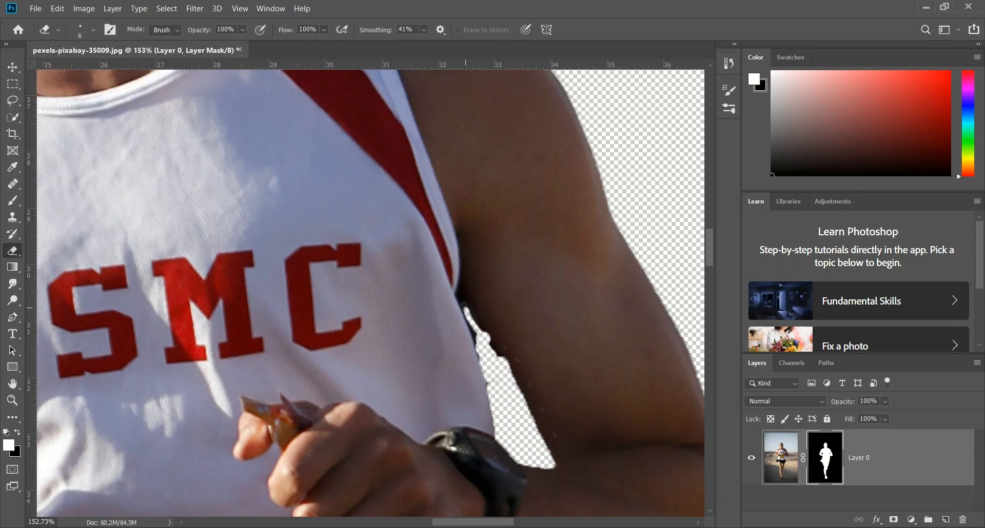
{"action": "mouse_move", "coordinate": [464, 305]}
{"action": "left_mouse_down"}
{"action": "mouse_move", "coordinate": [458, 297]}
{"action": "mouse_move", "coordinate": [478, 339]}
{"action": "left_mouse_up"}
{"action": "mouse_move", "coordinate": [497, 348]}
{"action": "left_mouse_down"}
{"action": "mouse_move", "coordinate": [459, 295]}
{"action": "mouse_move", "coordinate": [500, 382]}
{"action": "mouse_move", "coordinate": [489, 342]}
{"action": "left_mouse_up"}
Step: Inspect the cutout's edges around the watch-arm gap and over the full figure
{"action": "scroll", "coordinate": [490, 365], "scroll_direction": "down", "scroll_amount": 5}
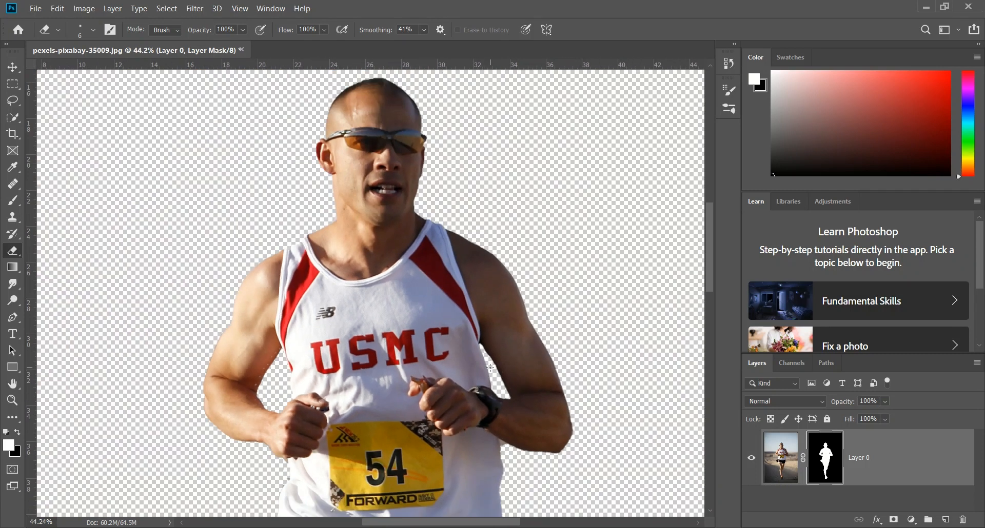
{"action": "scroll", "coordinate": [495, 373], "scroll_direction": "up", "scroll_amount": 4}
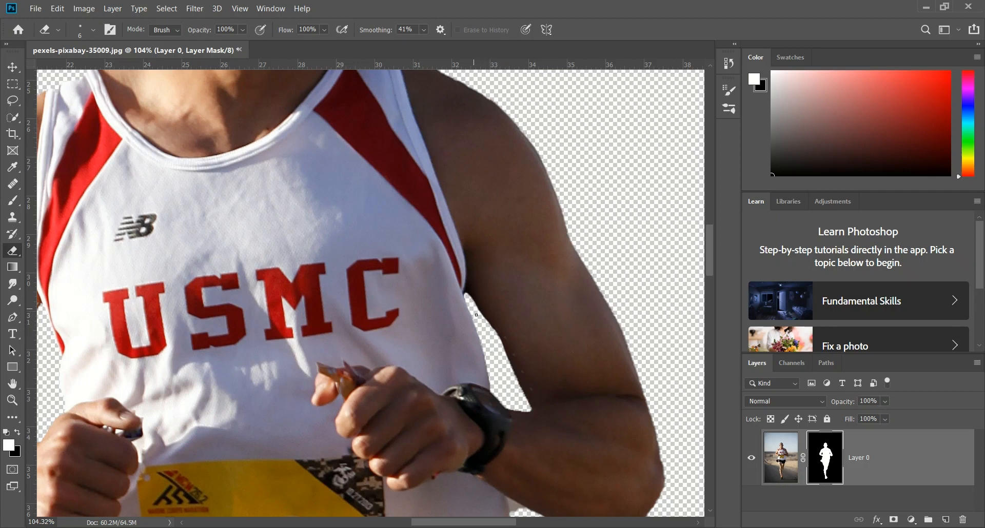
{"action": "scroll", "coordinate": [486, 337], "scroll_direction": "down", "scroll_amount": 5}
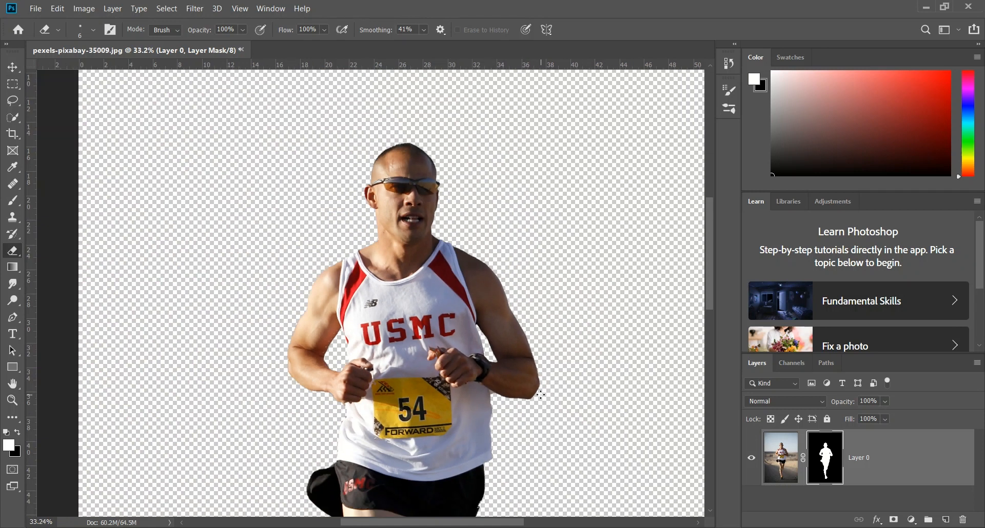
{"action": "scroll", "coordinate": [541, 395], "scroll_direction": "down", "scroll_amount": 3}
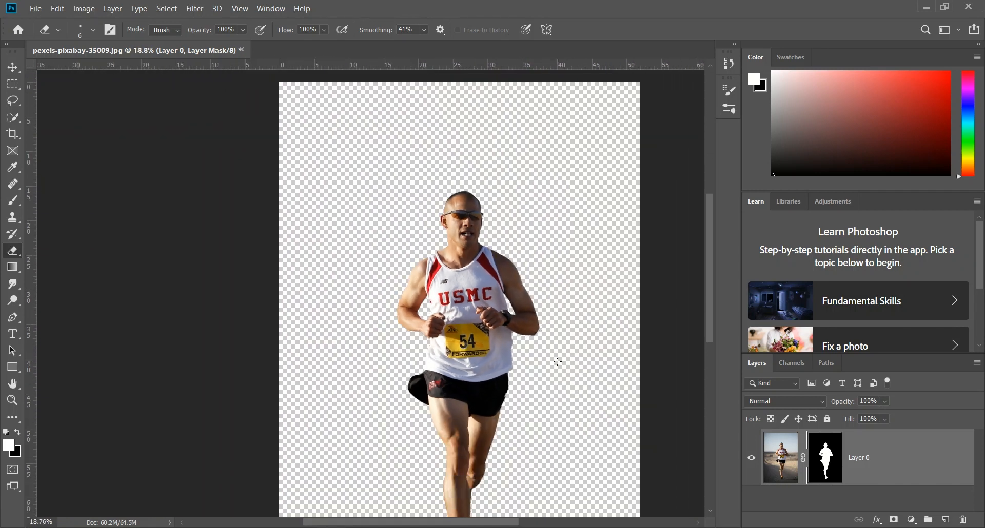
{"action": "scroll", "coordinate": [558, 362], "scroll_direction": "down", "scroll_amount": 2}
{"action": "scroll", "coordinate": [554, 364], "scroll_direction": "down", "scroll_amount": 5}
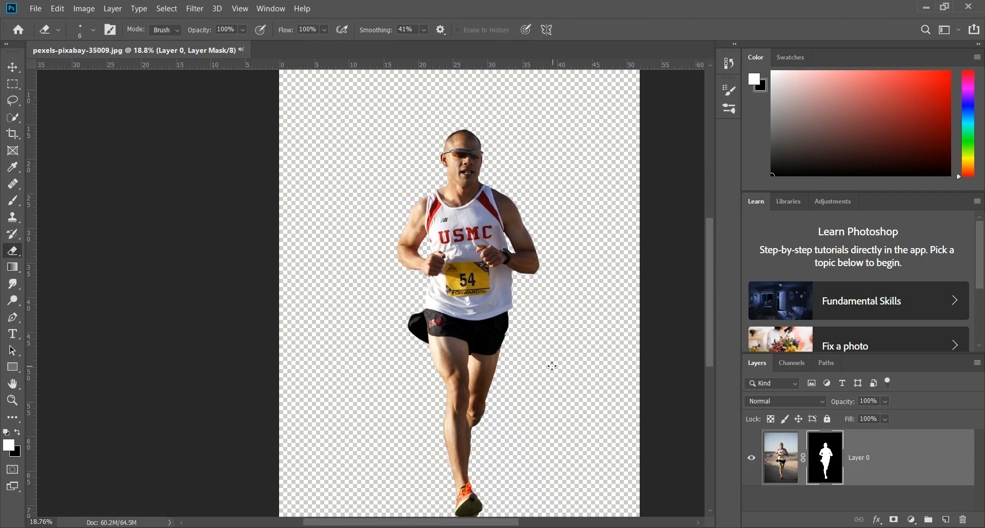
Step: Erase the rough edge remnants around the sole of the runner's shoe with the 6 px eraser
{"action": "scroll", "coordinate": [550, 369], "scroll_direction": "up", "scroll_amount": 4}
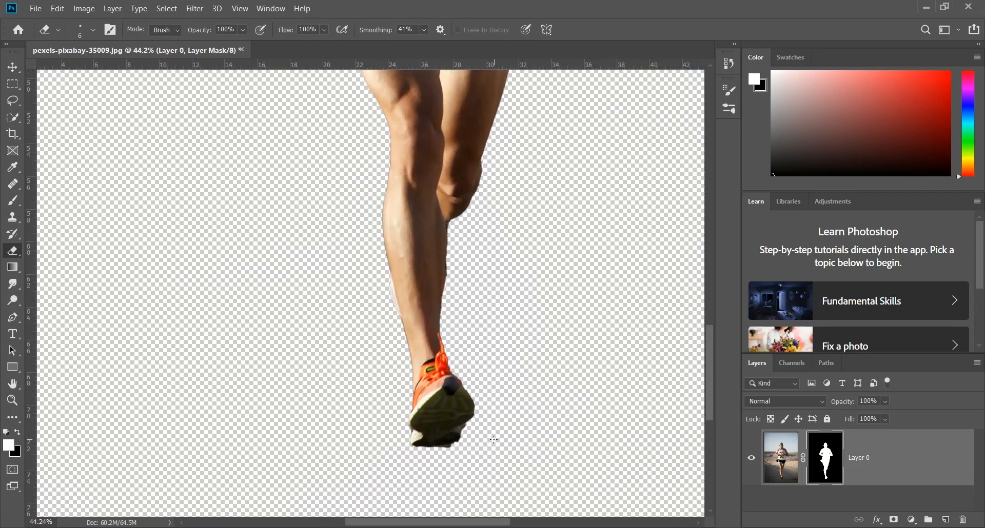
{"action": "scroll", "coordinate": [467, 437], "scroll_direction": "up", "scroll_amount": 8}
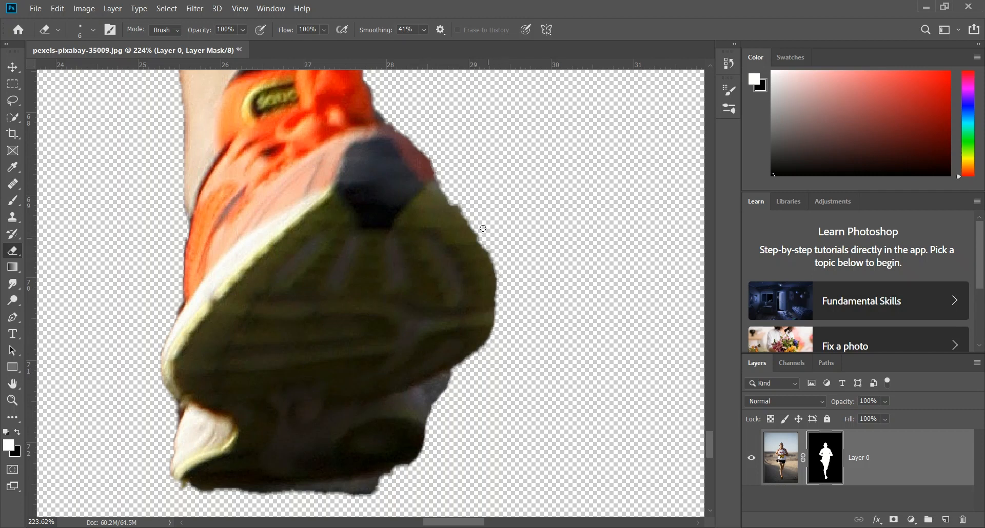
{"action": "left_click_drag", "start_coordinate": [454, 202], "coordinate": [467, 210]}
{"action": "left_click_drag", "start_coordinate": [189, 491], "coordinate": [257, 502]}
{"action": "mouse_move", "coordinate": [318, 503]}
{"action": "left_mouse_down"}
{"action": "mouse_move", "coordinate": [376, 491]}
{"action": "mouse_move", "coordinate": [402, 464]}
{"action": "mouse_move", "coordinate": [478, 459]}
{"action": "left_mouse_up"}
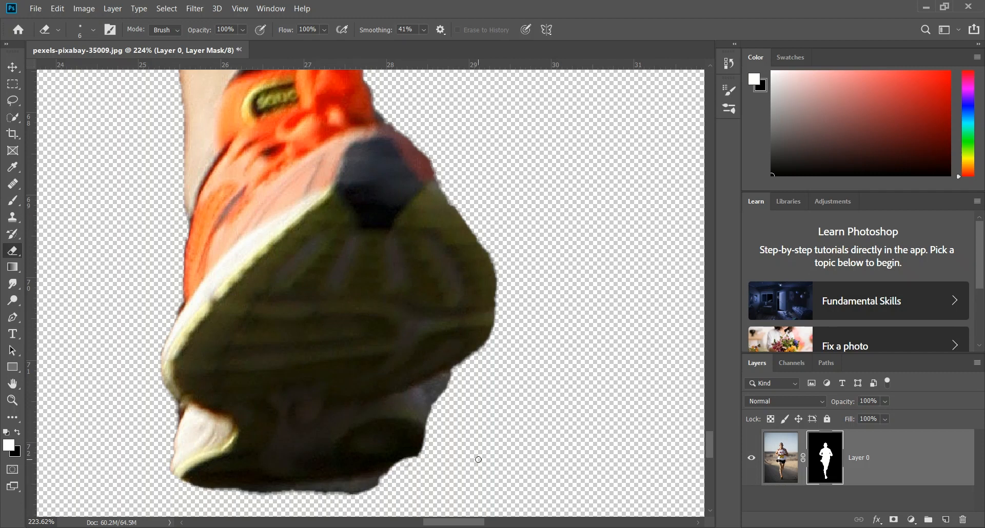
{"action": "mouse_move", "coordinate": [387, 495]}
{"action": "left_mouse_down"}
{"action": "mouse_move", "coordinate": [236, 496]}
{"action": "mouse_move", "coordinate": [161, 467]}
{"action": "mouse_move", "coordinate": [155, 449]}
{"action": "left_mouse_up"}
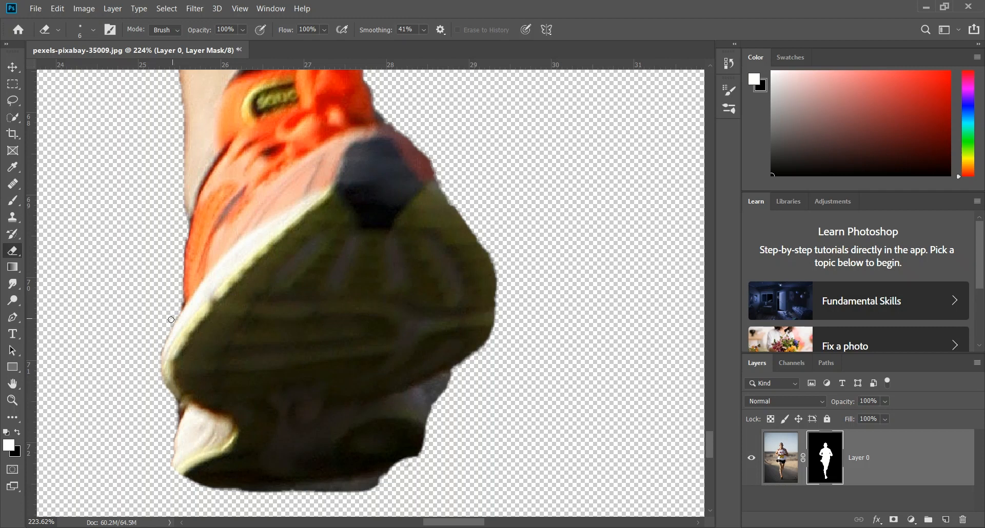
Step: Smooth the cutout's edge along the upper side of the runner's head with the 6 px eraser
{"action": "scroll", "coordinate": [140, 410], "scroll_direction": "down", "scroll_amount": 5}
{"action": "scroll", "coordinate": [454, 339], "scroll_direction": "down", "scroll_amount": 6}
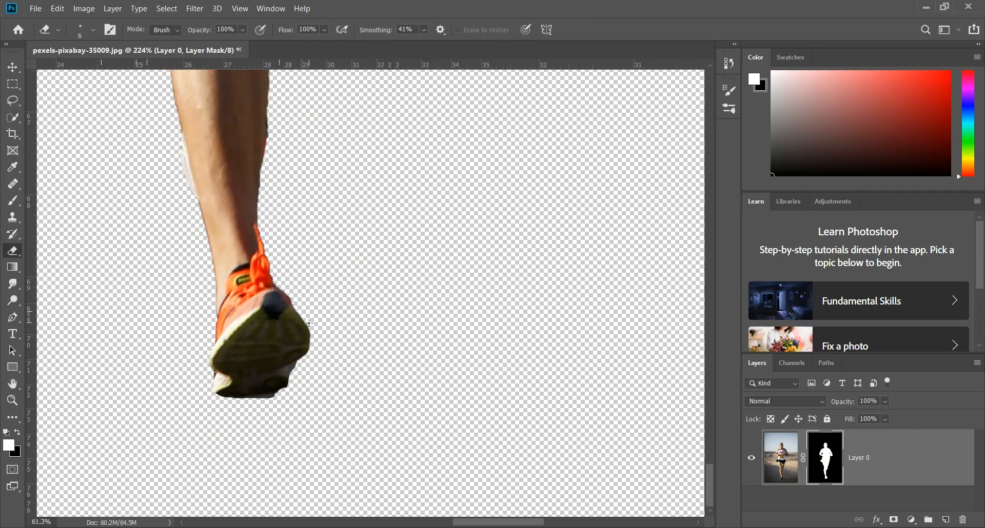
{"action": "scroll", "coordinate": [454, 342], "scroll_direction": "up", "scroll_amount": 5}
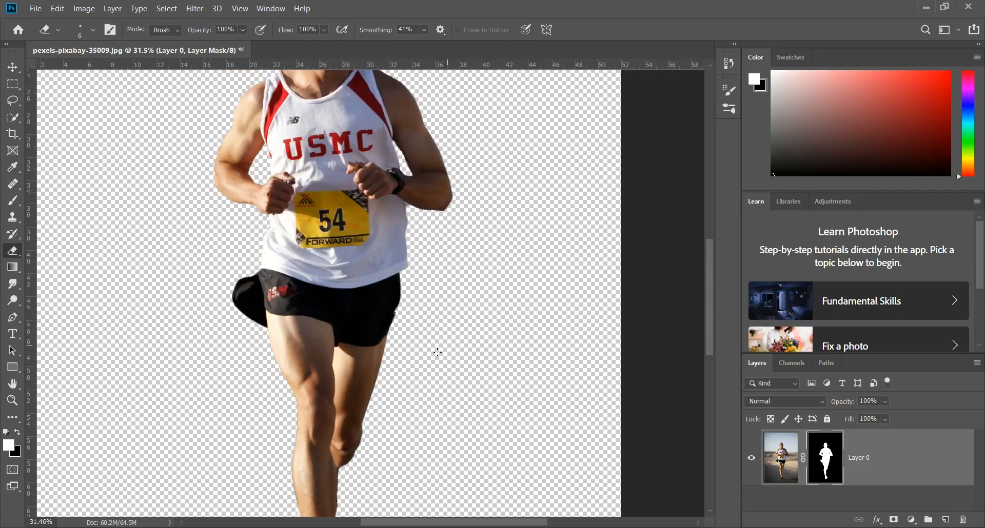
{"action": "scroll", "coordinate": [311, 322], "scroll_direction": "up", "scroll_amount": 3}
{"action": "scroll", "coordinate": [311, 322], "scroll_direction": "up", "scroll_amount": 3}
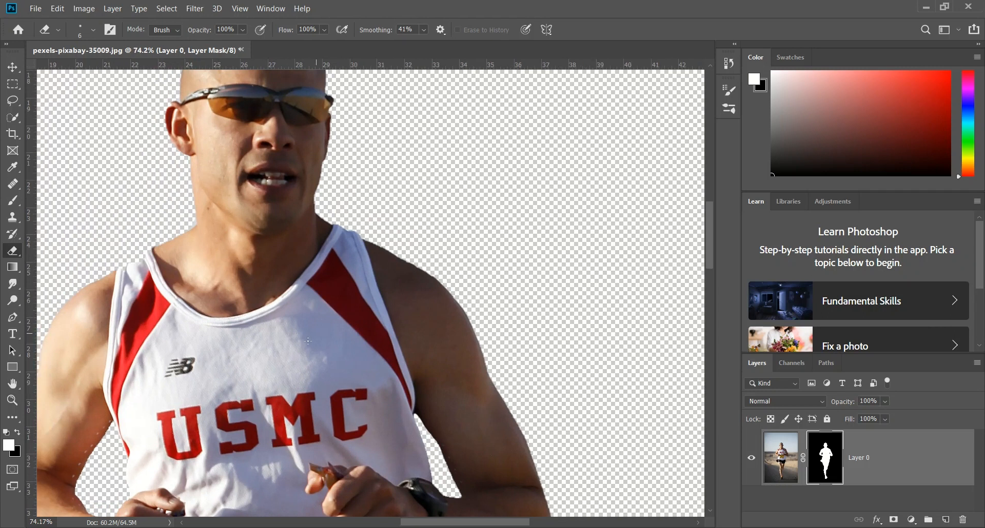
{"action": "scroll", "coordinate": [269, 311], "scroll_direction": "up", "scroll_amount": 5}
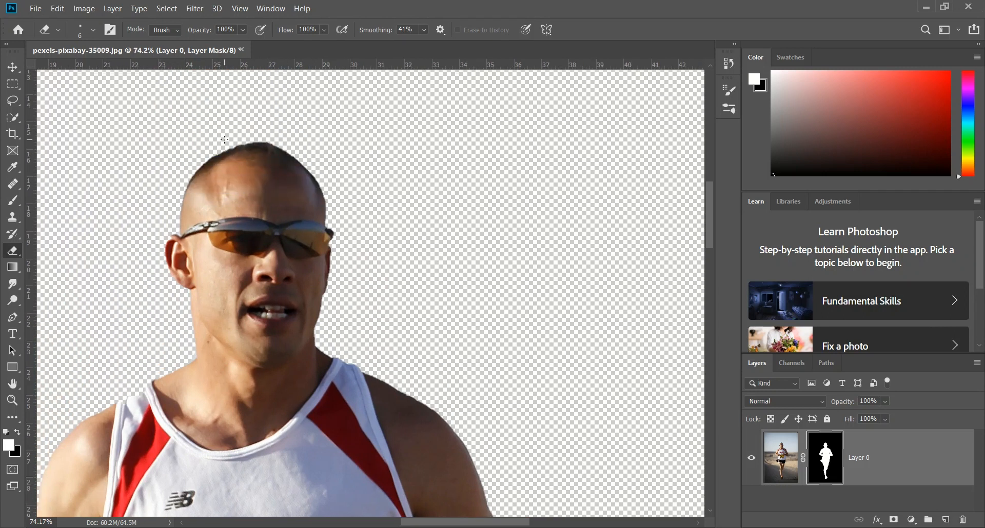
{"action": "scroll", "coordinate": [313, 185], "scroll_direction": "up", "scroll_amount": 4}
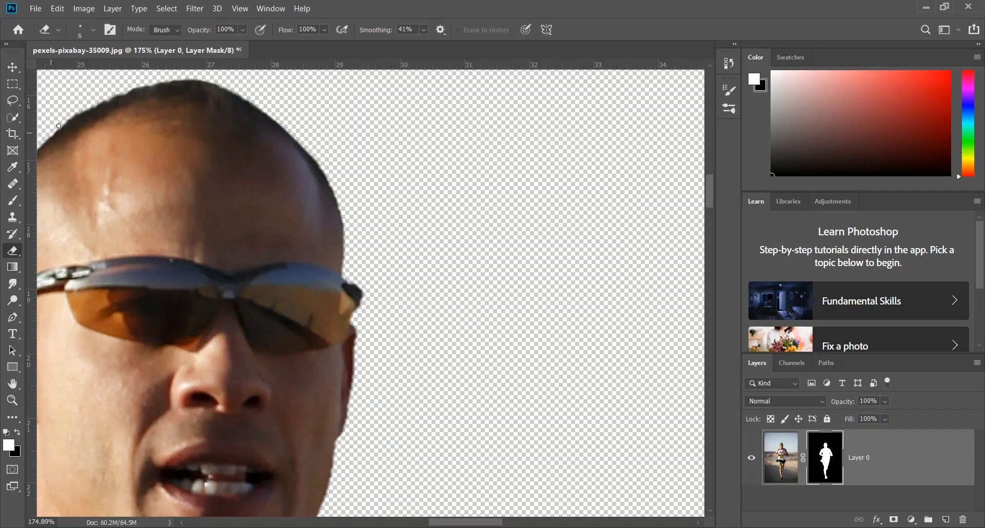
{"action": "left_click_drag", "start_coordinate": [58, 125], "coordinate": [99, 100]}
Step: Move the runner cutout up and slightly to the right on the canvas
{"action": "scroll", "coordinate": [312, 288], "scroll_direction": "down", "scroll_amount": 6}
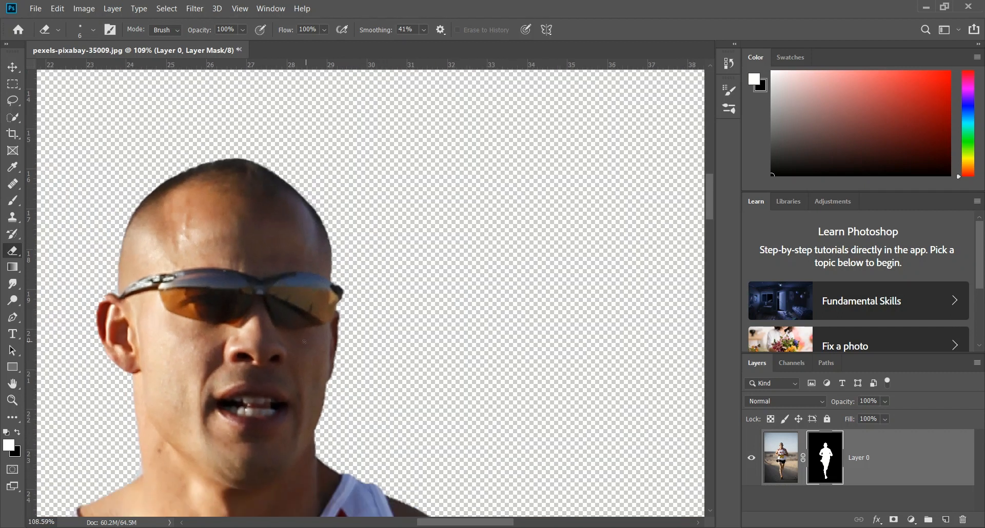
{"action": "scroll", "coordinate": [174, 291], "scroll_direction": "down", "scroll_amount": 3}
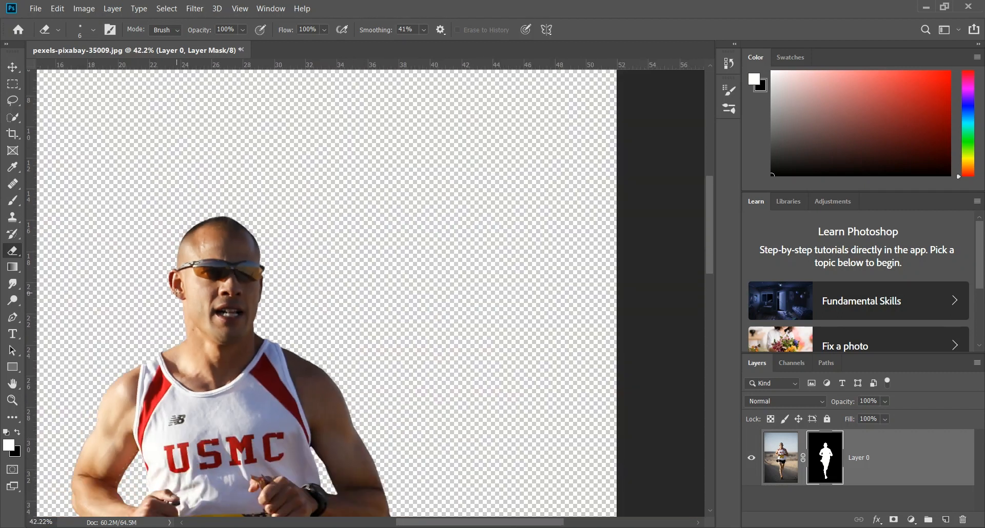
{"action": "scroll", "coordinate": [176, 291], "scroll_direction": "down", "scroll_amount": 2}
{"action": "scroll", "coordinate": [176, 307], "scroll_direction": "up", "scroll_amount": 1}
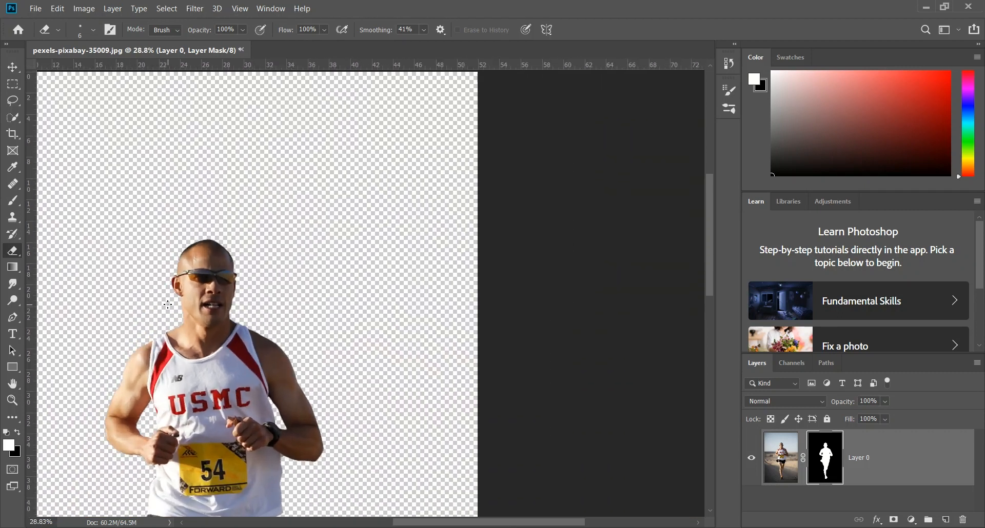
{"action": "key", "text": "v"}
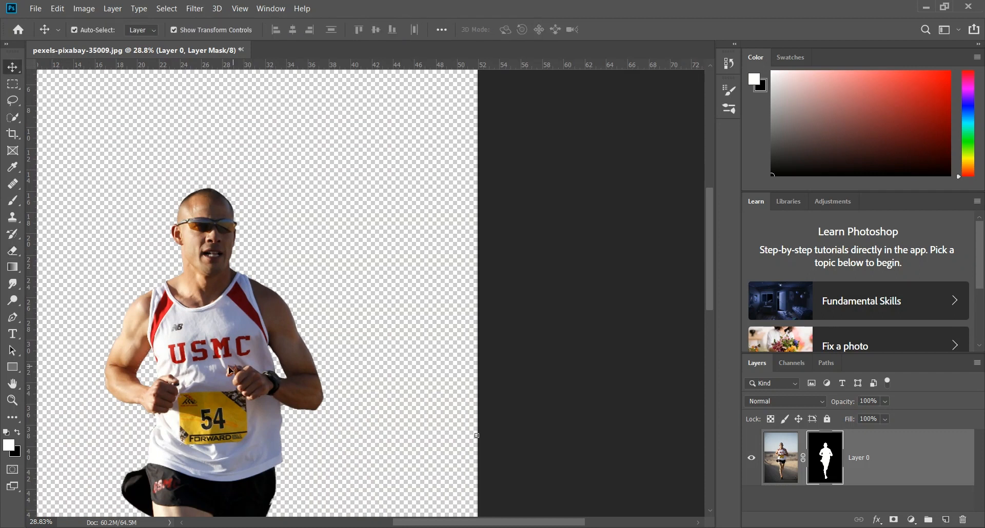
{"action": "left_click_drag", "start_coordinate": [217, 371], "coordinate": [264, 259]}
Step: Scale the runner layer proportionally to 73.63%, apply the transform and place the figure near the middle of the canvas
{"action": "scroll", "coordinate": [279, 269], "scroll_direction": "down", "scroll_amount": 3}
{"action": "scroll", "coordinate": [267, 322], "scroll_direction": "down", "scroll_amount": 3}
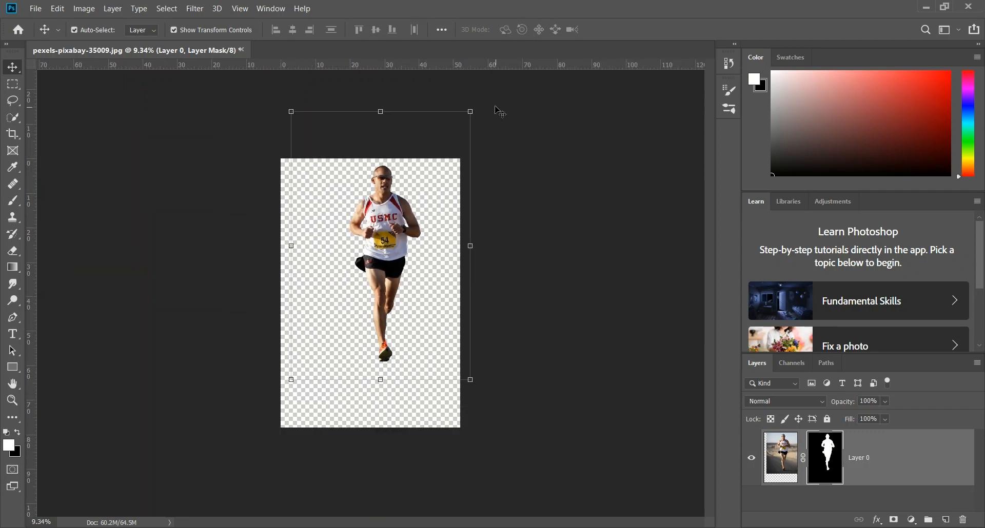
{"action": "left_click_drag", "start_coordinate": [471, 107], "coordinate": [425, 185]}
{"action": "mouse_move", "coordinate": [361, 260]}
{"action": "left_mouse_down"}
{"action": "mouse_move", "coordinate": [386, 291]}
{"action": "mouse_move", "coordinate": [369, 255]}
{"action": "left_mouse_up"}
{"action": "scroll", "coordinate": [427, 341], "scroll_direction": "up", "scroll_amount": 5}
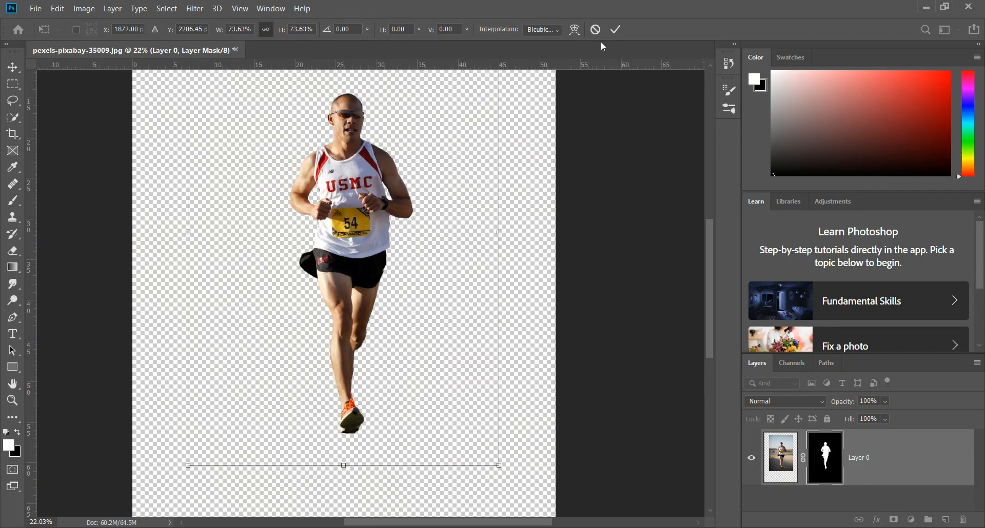
{"action": "left_click", "coordinate": [615, 29]}
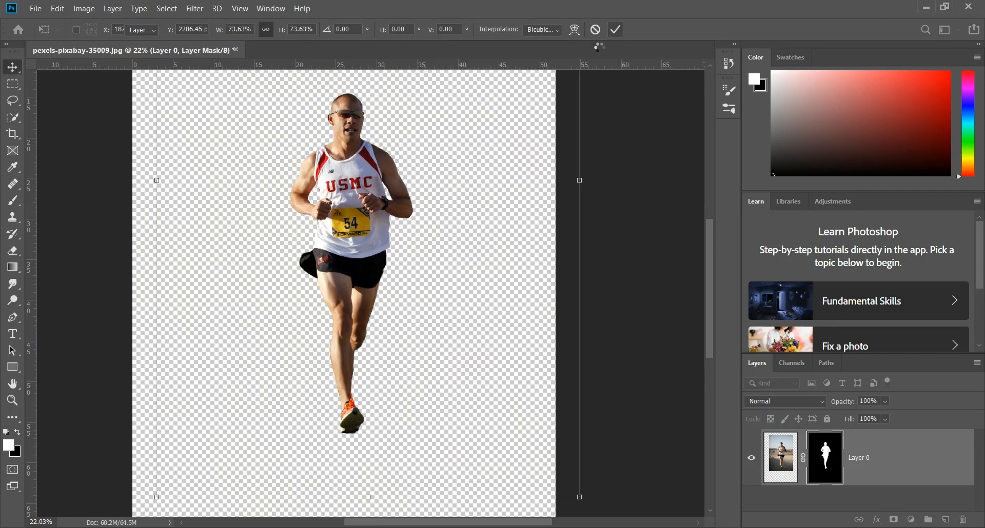
{"action": "left_click_drag", "start_coordinate": [363, 226], "coordinate": [363, 268]}
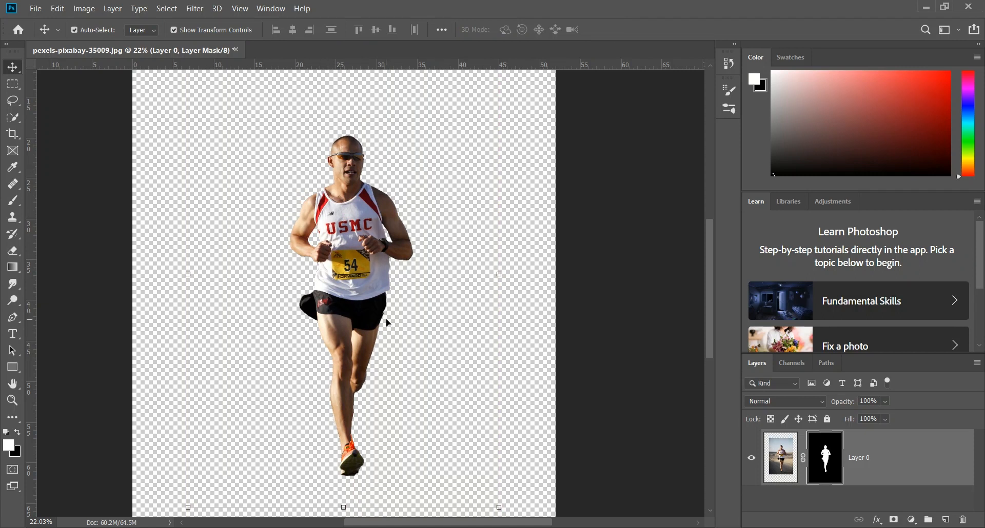
Step: Create a new layer and set the Rectangle tool's shape fill to light grey
{"action": "left_click", "coordinate": [945, 520]}
{"action": "key", "text": "u"}
{"action": "left_click", "coordinate": [144, 29]}
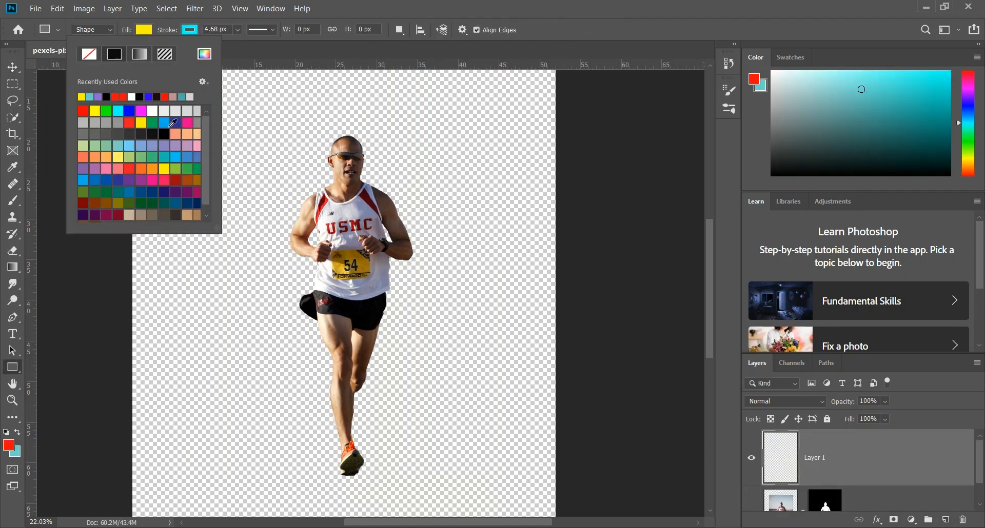
{"action": "left_click", "coordinate": [164, 110]}
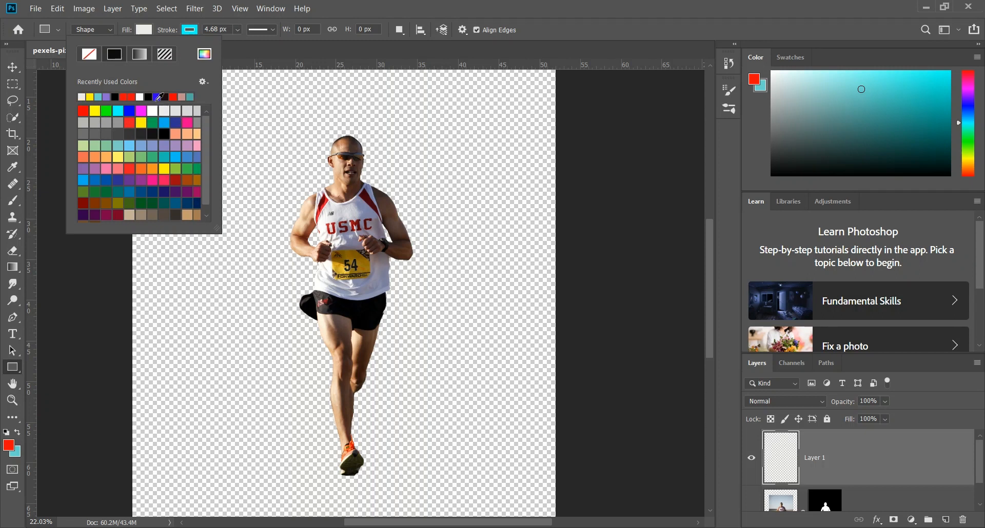
{"action": "left_click", "coordinate": [227, 108]}
{"action": "left_click", "coordinate": [328, 360]}
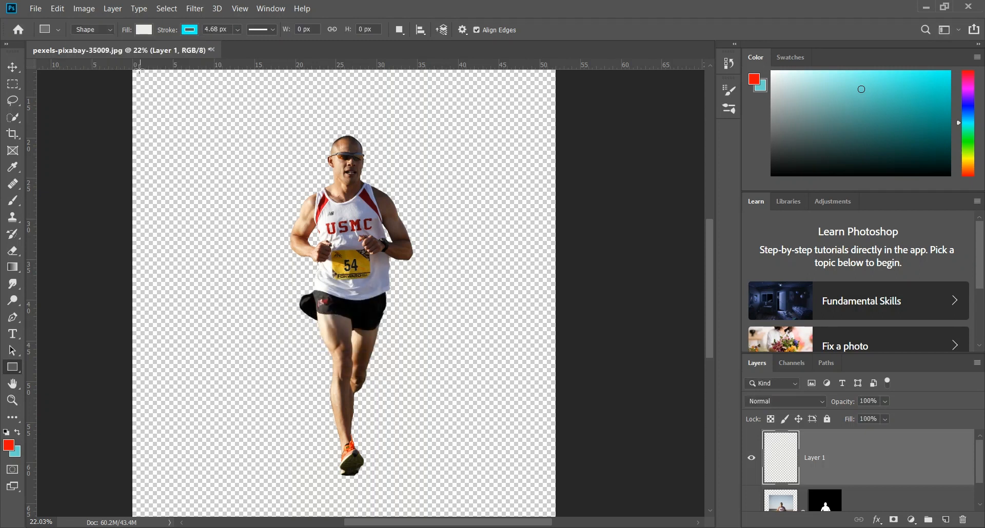
Step: Draw a 3766 x 5619 px rectangle covering the whole canvas and place it beneath the runner layer
{"action": "scroll", "coordinate": [90, 120], "scroll_direction": "up", "scroll_amount": 1}
{"action": "scroll", "coordinate": [121, 137], "scroll_direction": "right", "scroll_amount": 2}
{"action": "scroll", "coordinate": [123, 137], "scroll_direction": "down", "scroll_amount": 2}
{"action": "scroll", "coordinate": [123, 136], "scroll_direction": "down", "scroll_amount": 3}
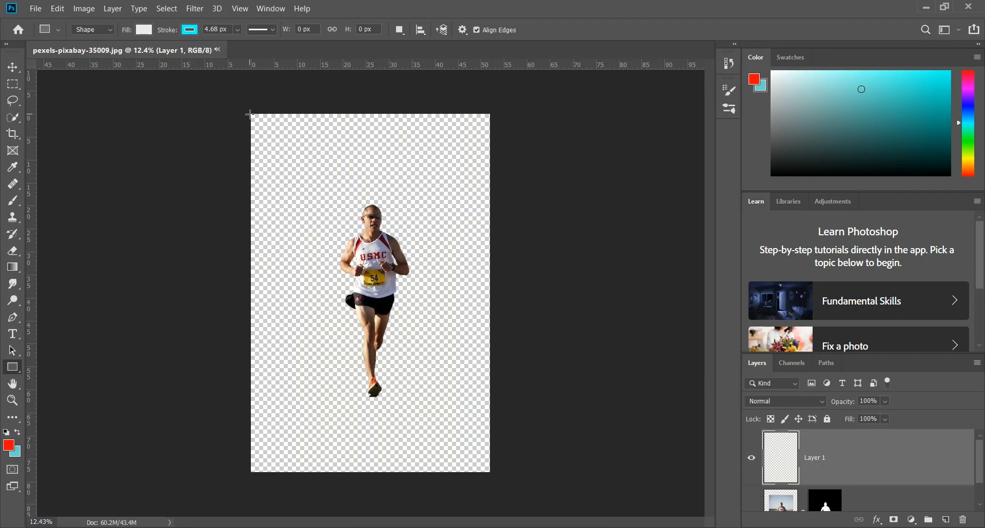
{"action": "left_click_drag", "start_coordinate": [249, 114], "coordinate": [492, 473]}
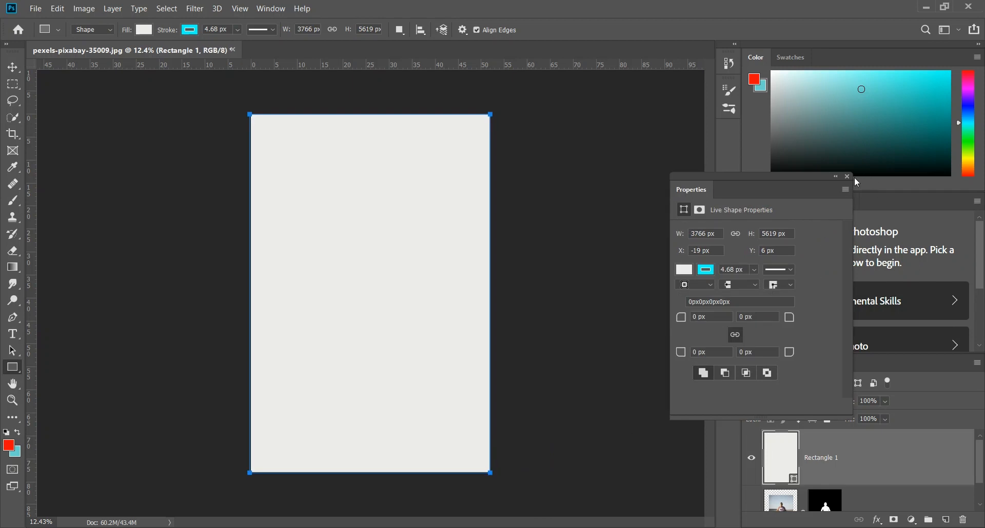
{"action": "left_click", "coordinate": [847, 177]}
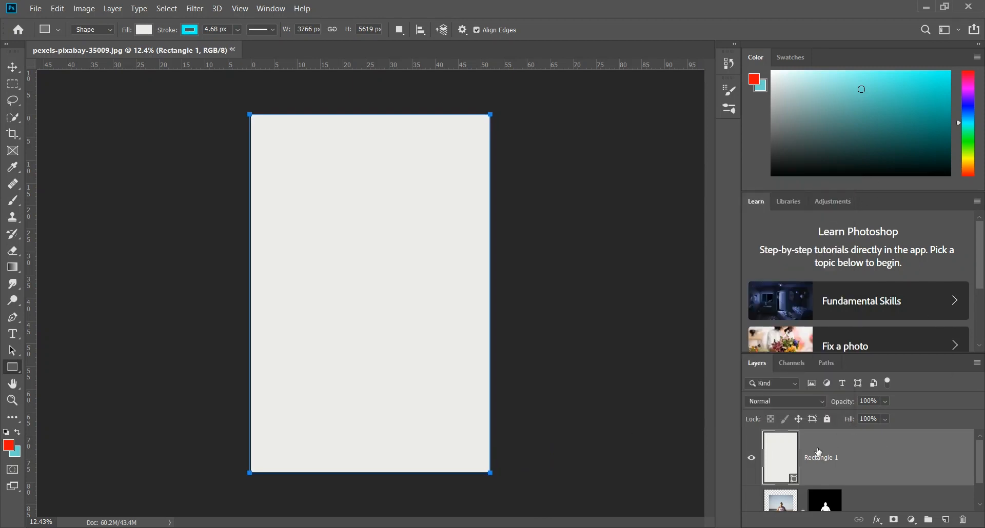
{"action": "scroll", "coordinate": [827, 474], "scroll_direction": "down", "scroll_amount": 2}
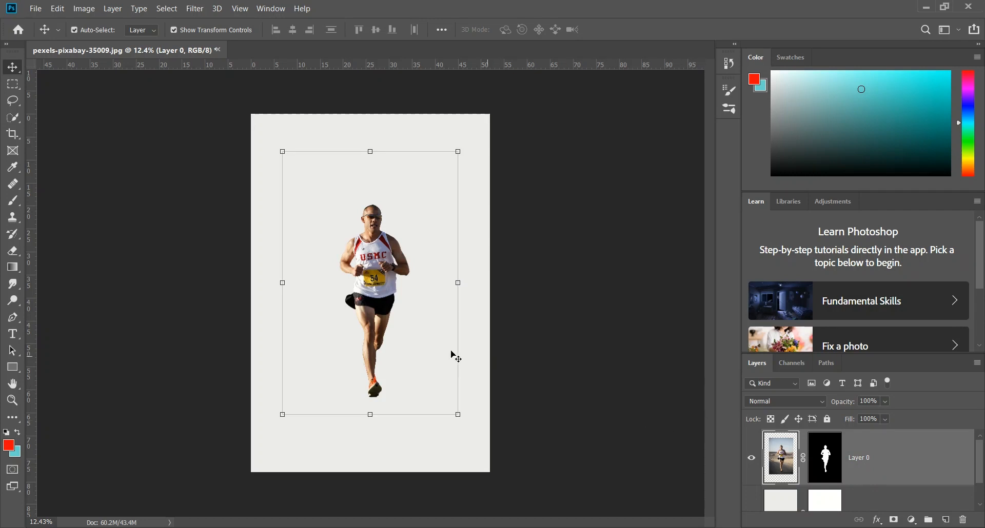
Step: Enlarge the runner to 177.08%, position the figure in the left half of the canvas, and select the background rectangle layer
{"action": "left_click_drag", "start_coordinate": [282, 414], "coordinate": [224, 503]}
{"action": "left_click_drag", "start_coordinate": [354, 386], "coordinate": [349, 377]}
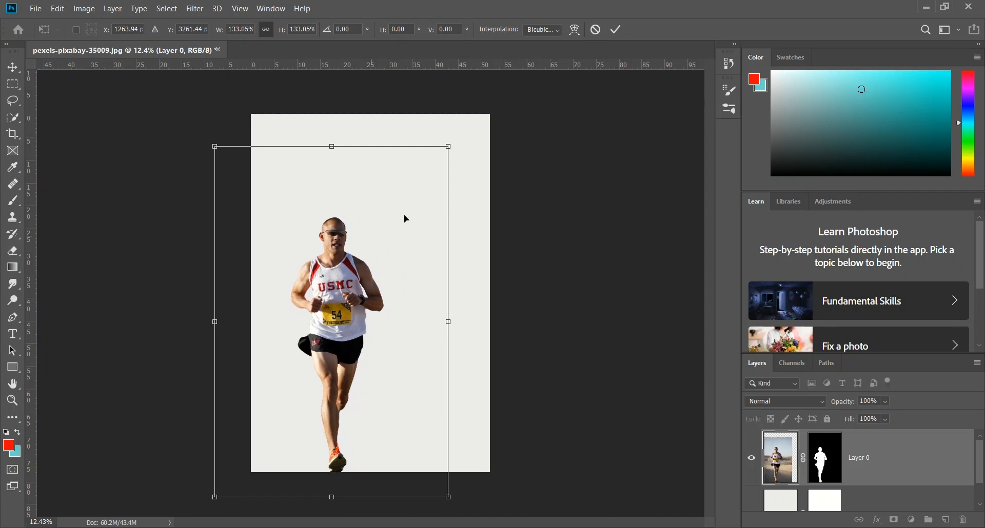
{"action": "left_click_drag", "start_coordinate": [451, 145], "coordinate": [574, 58]}
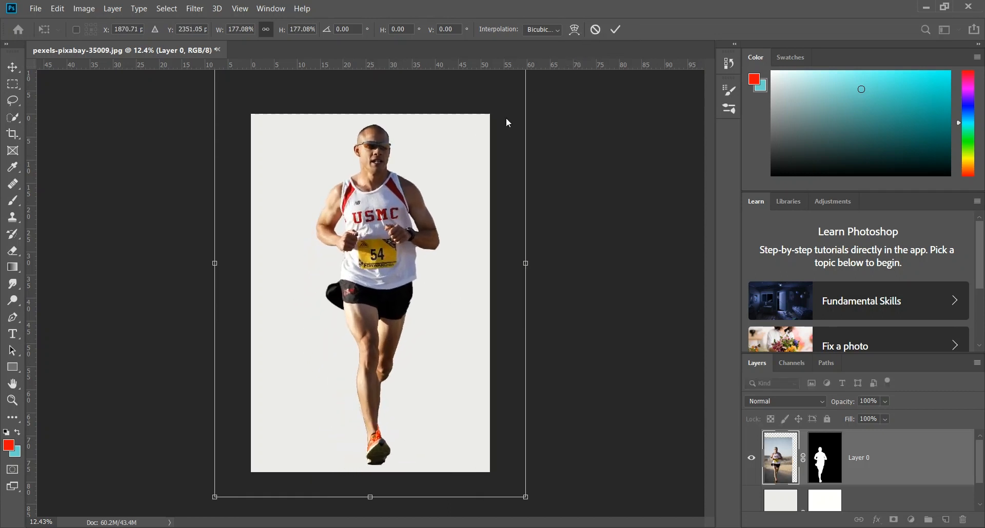
{"action": "left_click_drag", "start_coordinate": [388, 247], "coordinate": [354, 244]}
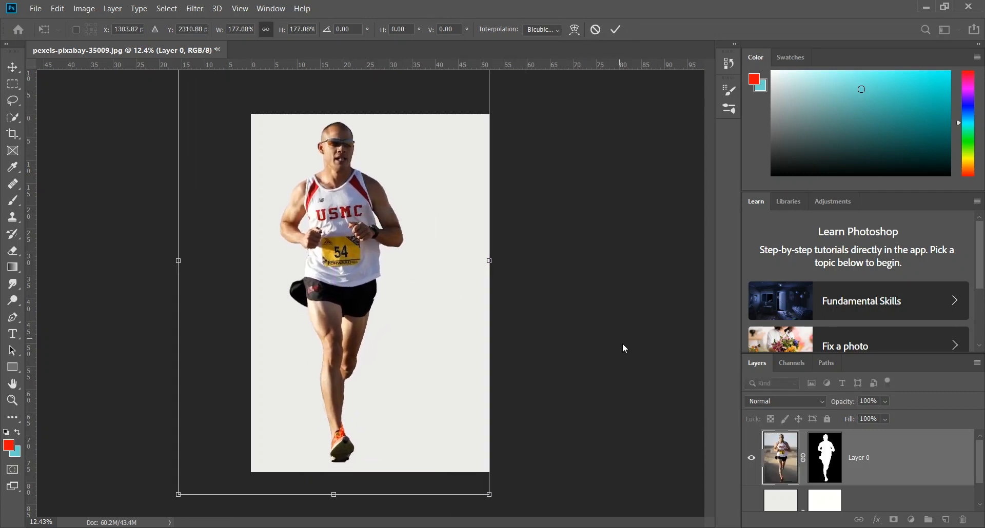
{"action": "left_click", "coordinate": [778, 496]}
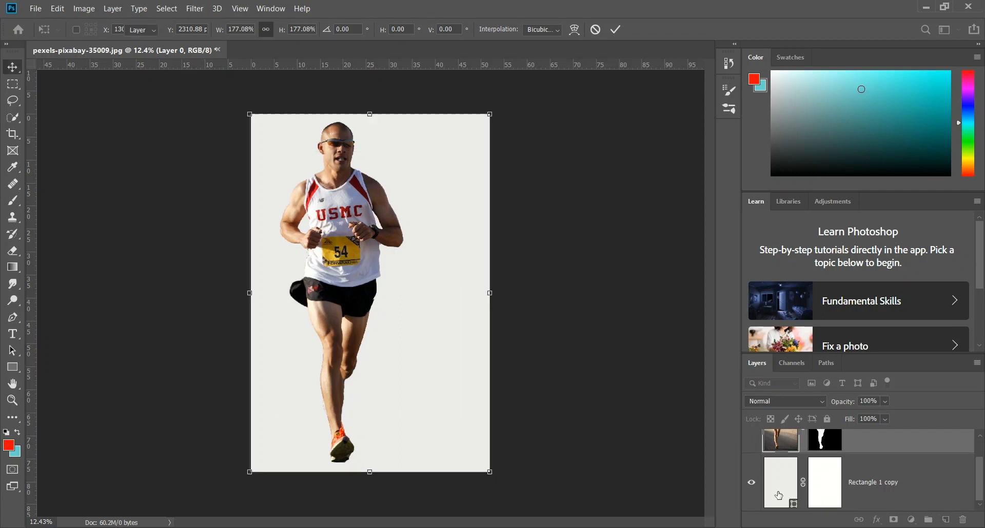